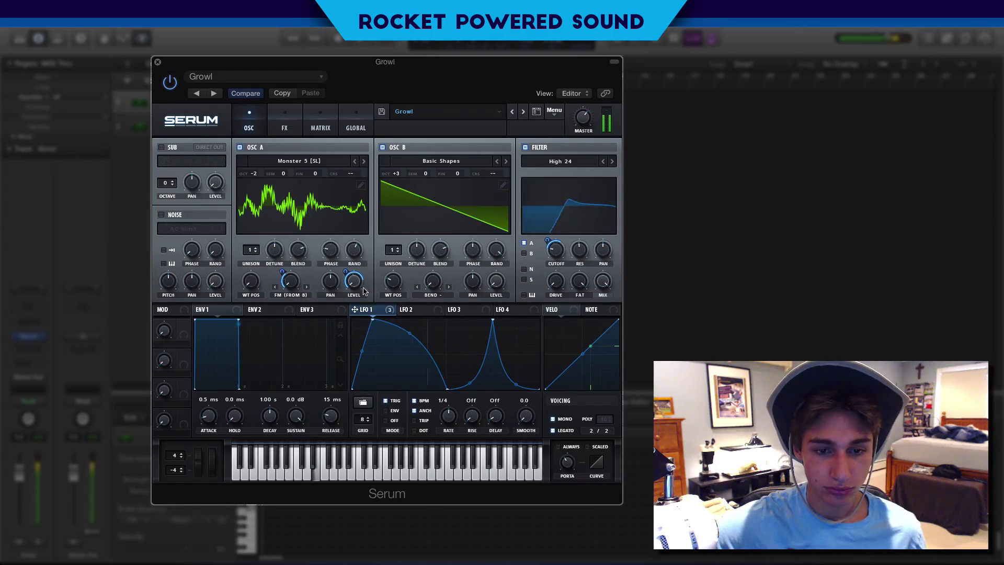
Initialize the preset to start from a blank patch.
{"action": "left_click_drag", "start_coordinate": [433, 282], "coordinate": [387, 363]}
{"action": "mouse_move", "coordinate": [287, 268]}
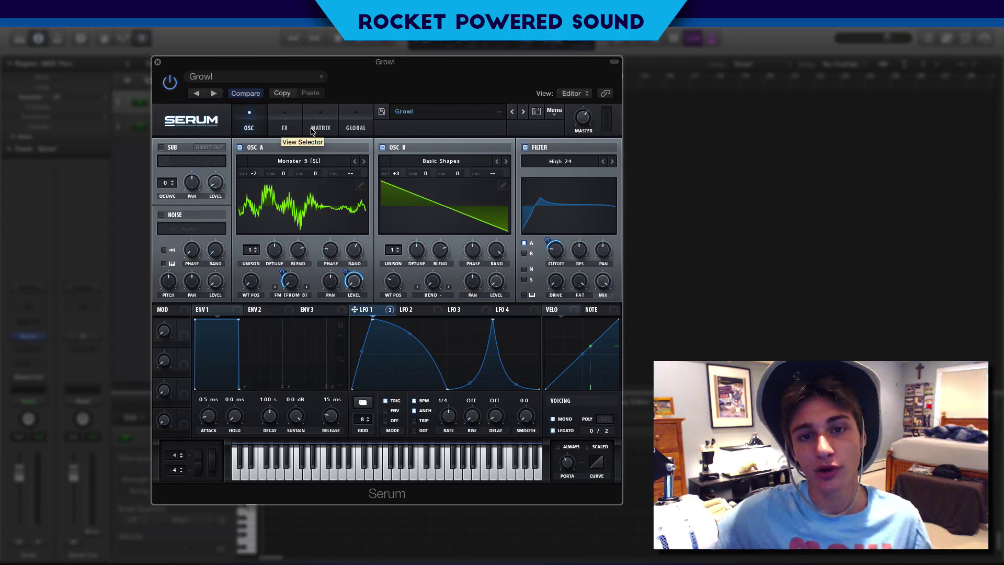
{"action": "left_click", "coordinate": [554, 110]}
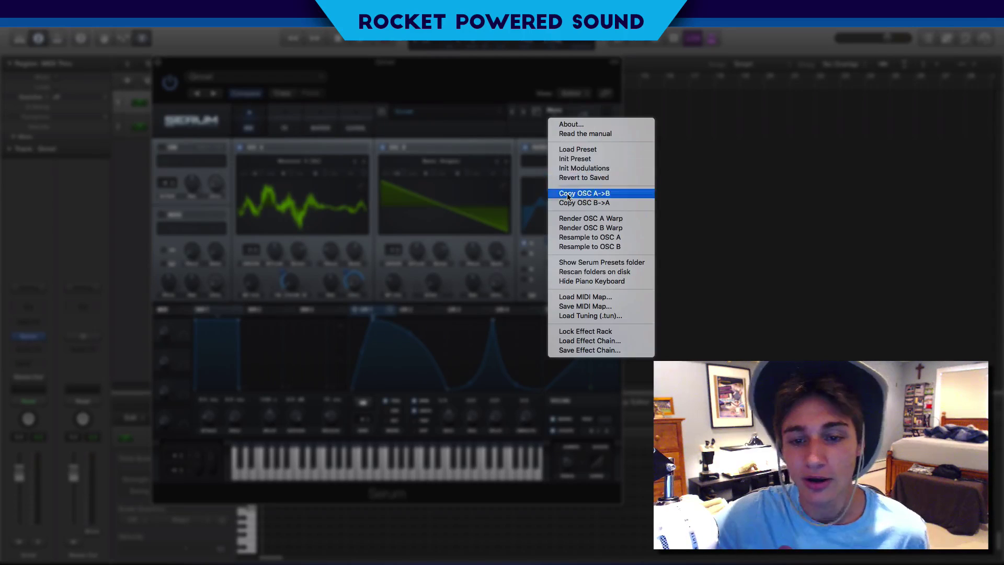
{"action": "left_click", "coordinate": [571, 159]}
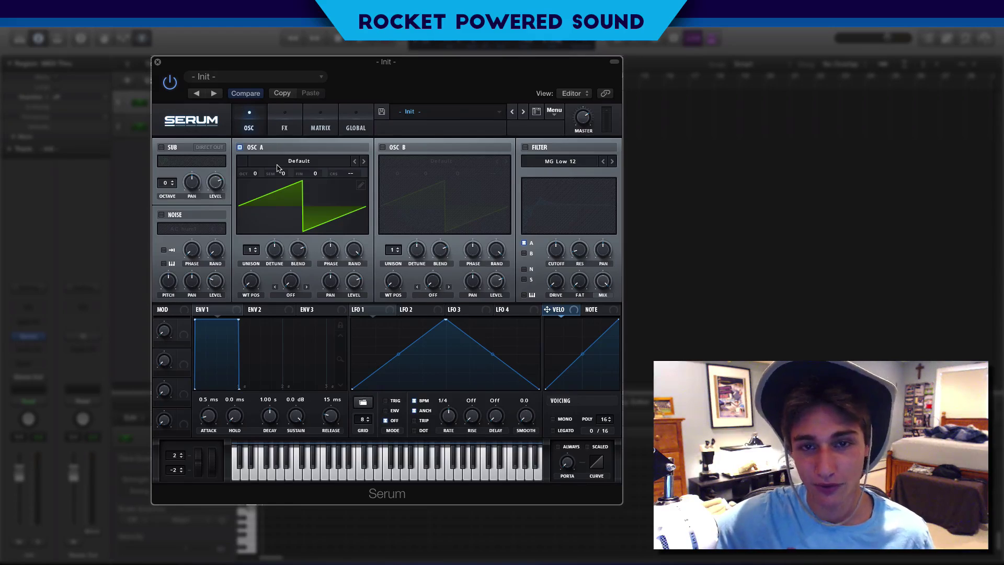
Load the Digital wavetable Monster 5 [SL] into oscillator A, keep oscillator B off, and audition oscillator A's wavetable position.
{"action": "left_click", "coordinate": [383, 149]}
{"action": "left_click", "coordinate": [286, 163]}
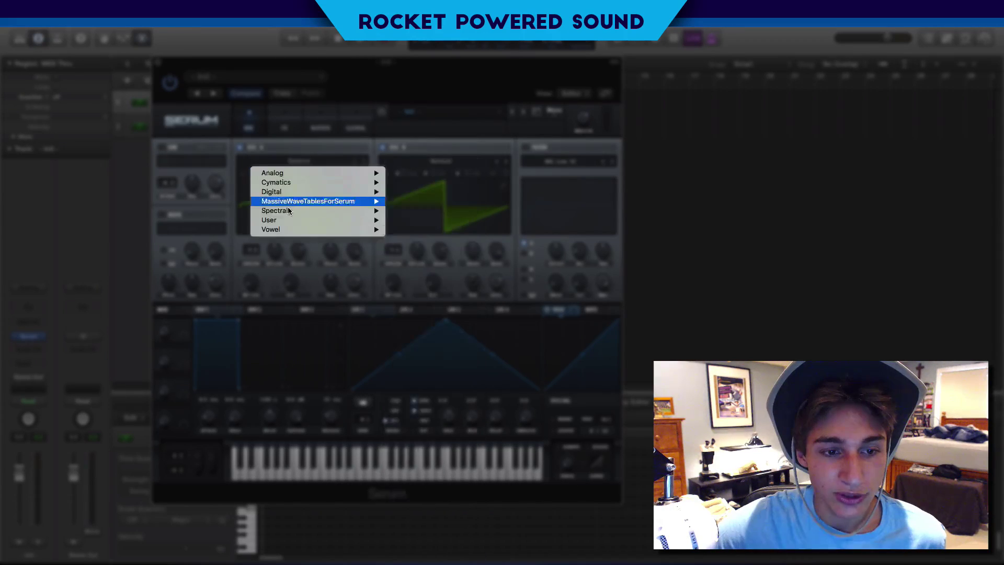
{"action": "mouse_move", "coordinate": [293, 193]}
{"action": "left_click", "coordinate": [423, 314]}
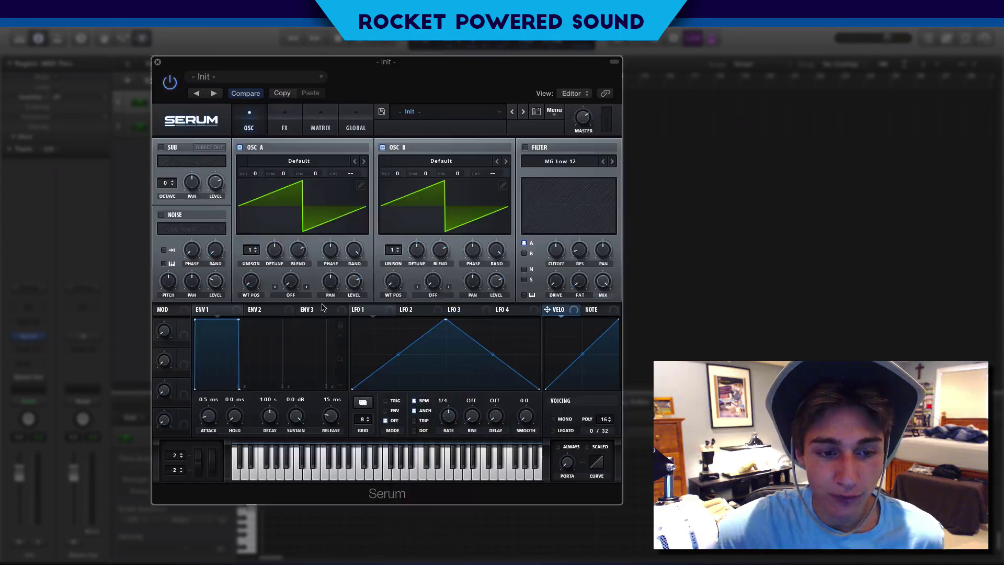
{"action": "left_click", "coordinate": [382, 148]}
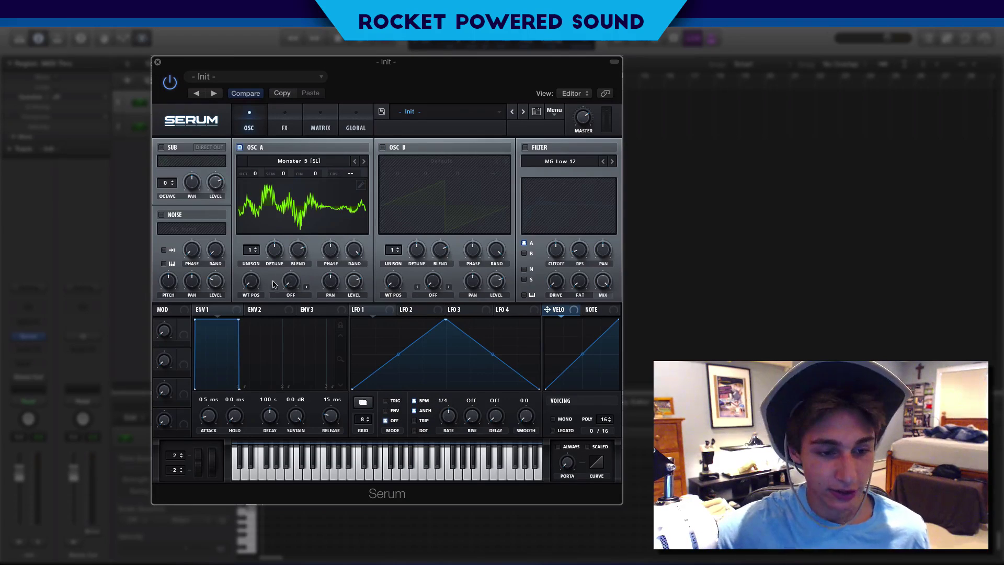
{"action": "left_click_drag", "start_coordinate": [257, 285], "coordinate": [236, 279]}
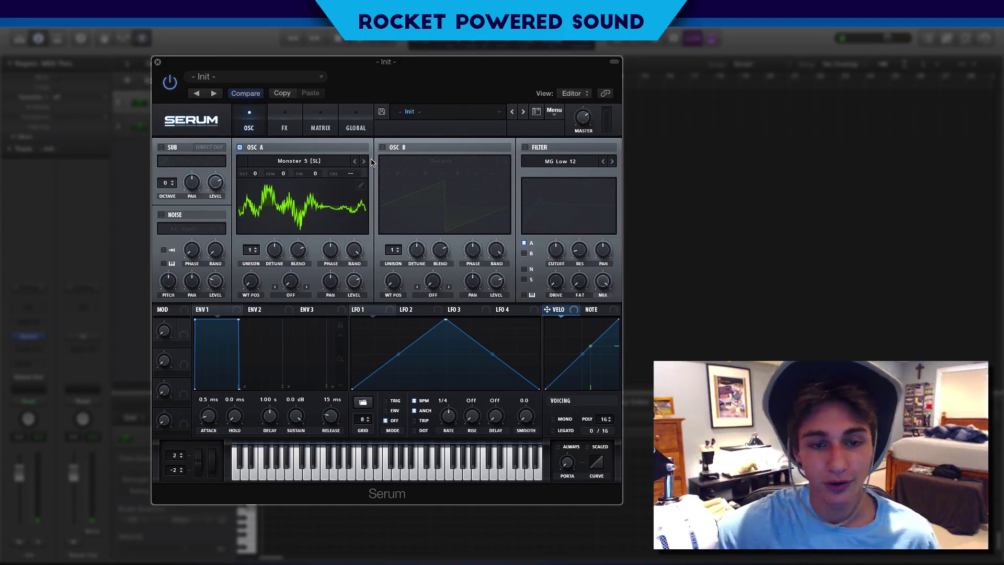
Set oscillator A's warp mode to FM (from B) and enable oscillator B.
{"action": "left_click", "coordinate": [291, 295]}
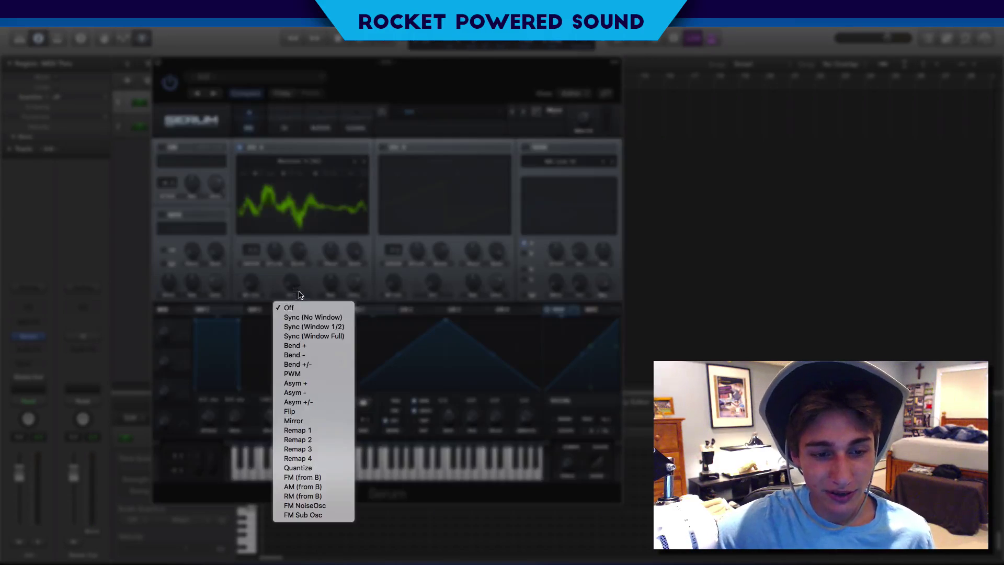
{"action": "left_click", "coordinate": [382, 147]}
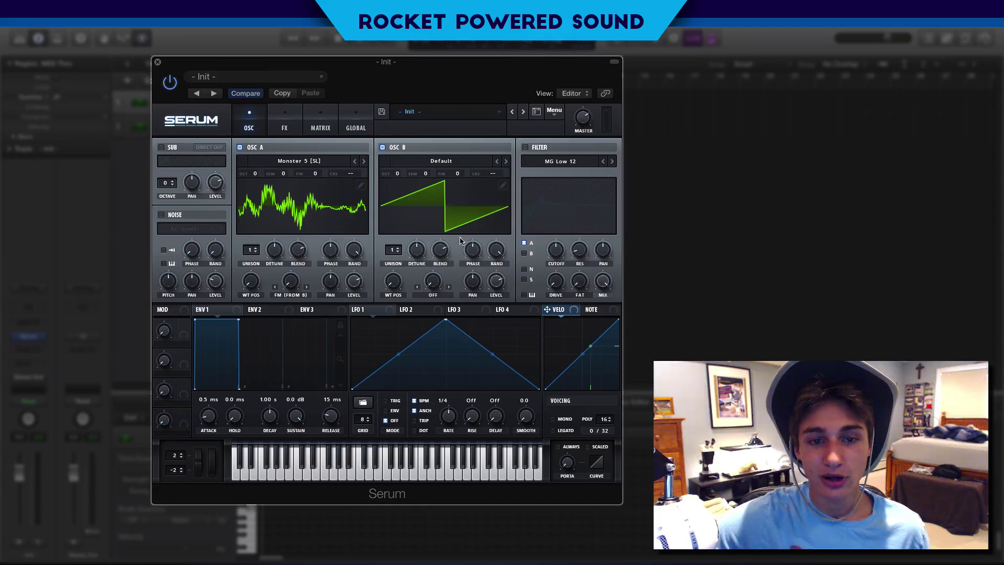
Load the Analog wavetable Basic Shapes into oscillator B and advance its wavetable position to the sawtooth shape.
{"action": "left_click", "coordinate": [437, 162]}
{"action": "mouse_move", "coordinate": [460, 174]}
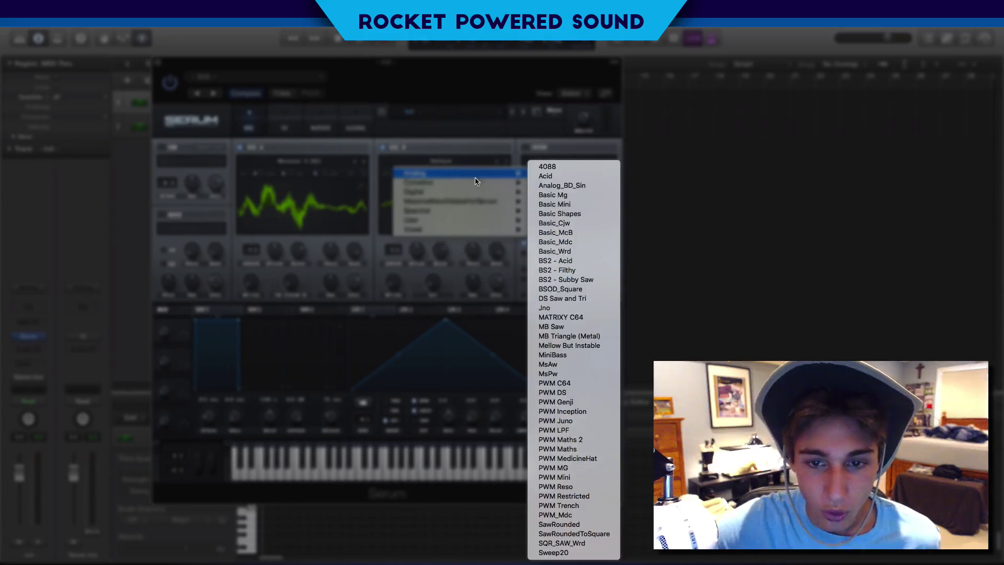
{"action": "left_click", "coordinate": [582, 215]}
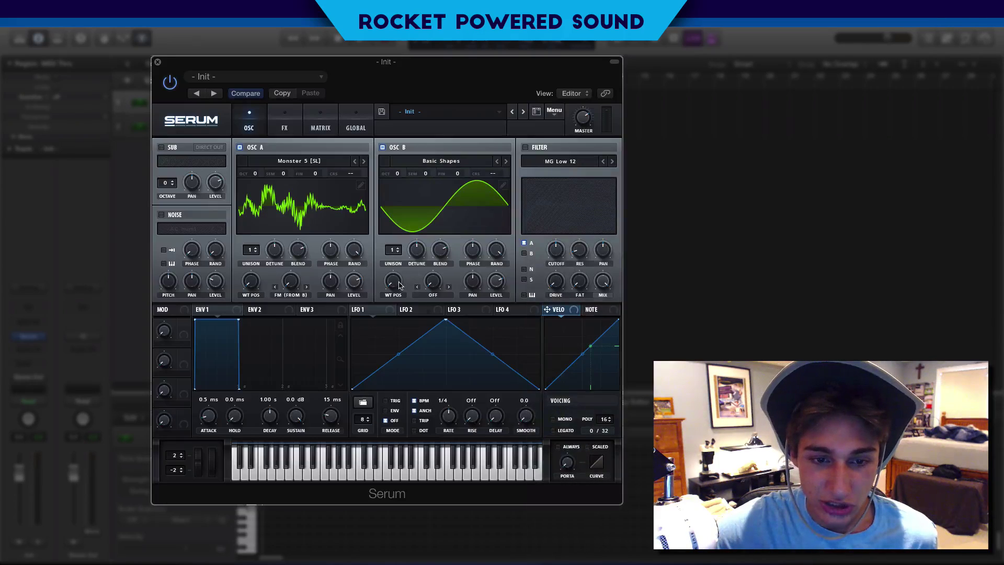
{"action": "left_click_drag", "start_coordinate": [401, 275], "coordinate": [399, 267]}
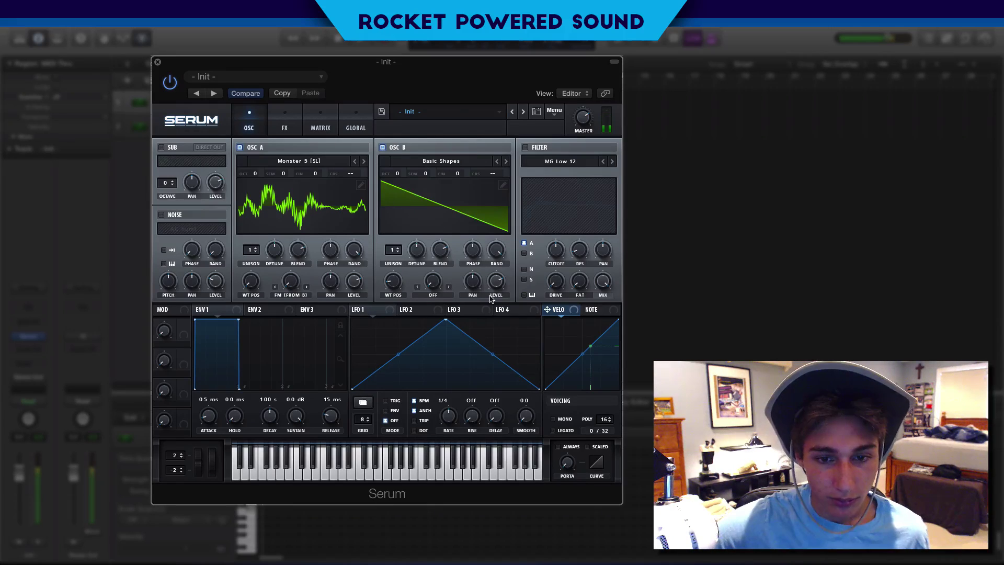
{"action": "mouse_move", "coordinate": [500, 282]}
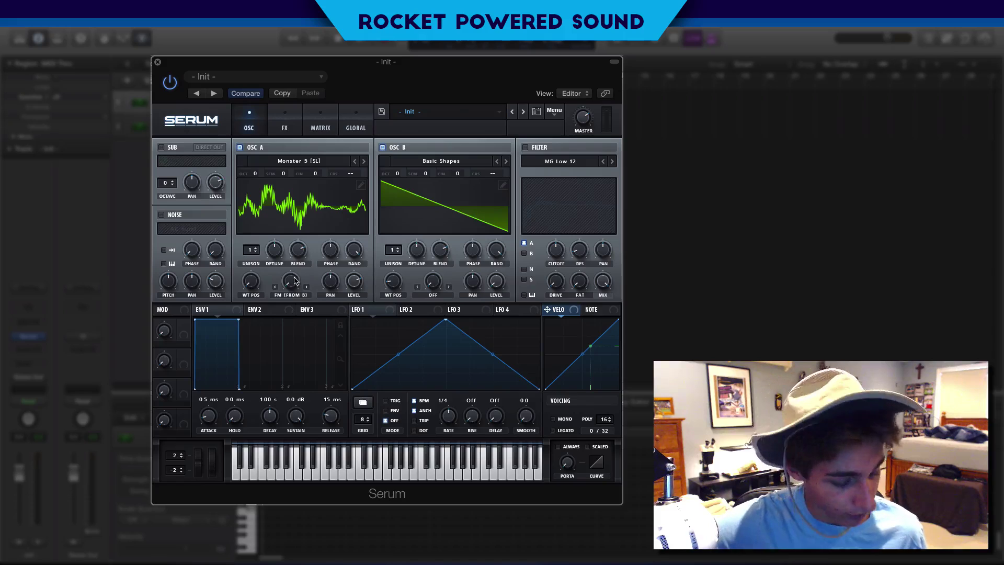
Set oscillator A's octave to -2 and oscillator B's octave to +3, auditioning the FM amount on oscillator A.
{"action": "mouse_move", "coordinate": [292, 282]}
{"action": "mouse_move", "coordinate": [292, 282]}
{"action": "left_mouse_down"}
{"action": "mouse_move", "coordinate": [305, 240]}
{"action": "mouse_move", "coordinate": [294, 246]}
{"action": "mouse_move", "coordinate": [282, 294]}
{"action": "left_mouse_up"}
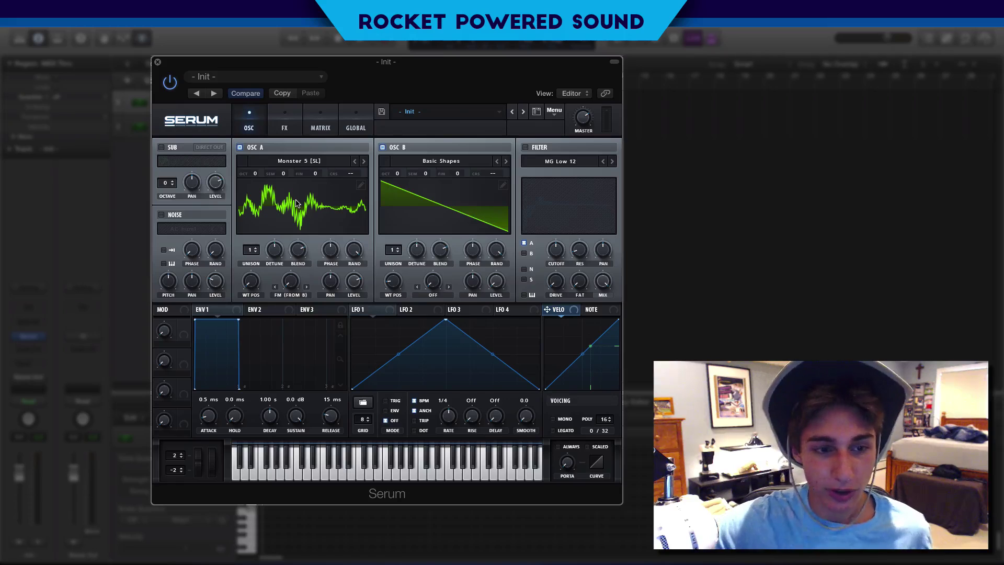
{"action": "left_click_drag", "start_coordinate": [259, 190], "coordinate": [264, 210]}
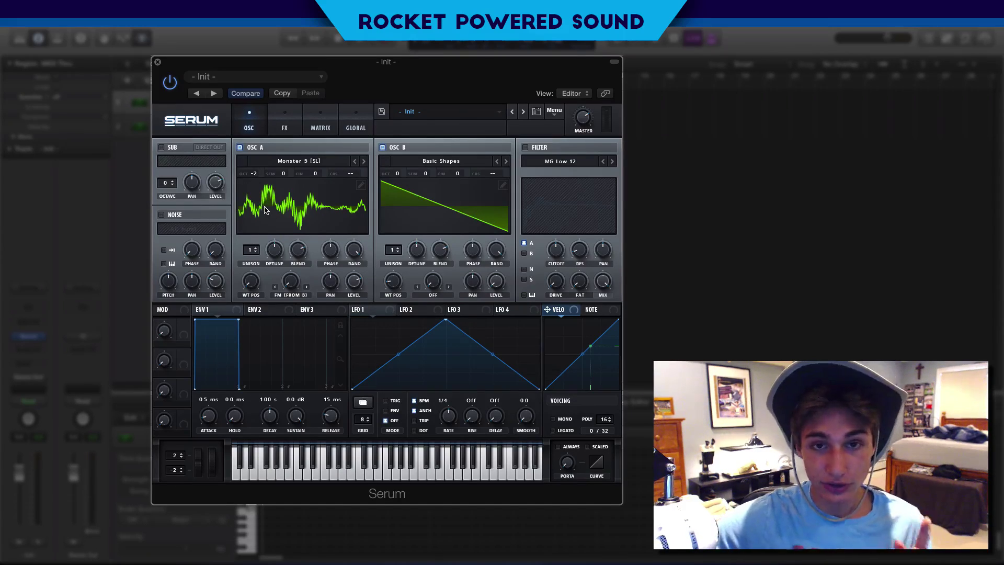
{"action": "left_click_drag", "start_coordinate": [400, 180], "coordinate": [411, 146]}
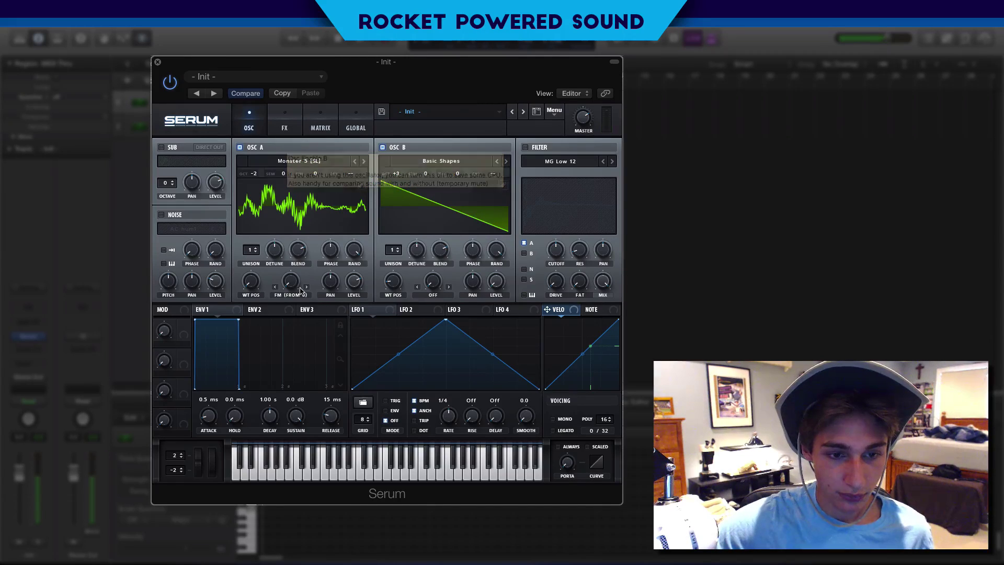
{"action": "mouse_move", "coordinate": [297, 284]}
{"action": "left_mouse_down"}
{"action": "mouse_move", "coordinate": [303, 253]}
{"action": "mouse_move", "coordinate": [291, 302]}
{"action": "left_mouse_up"}
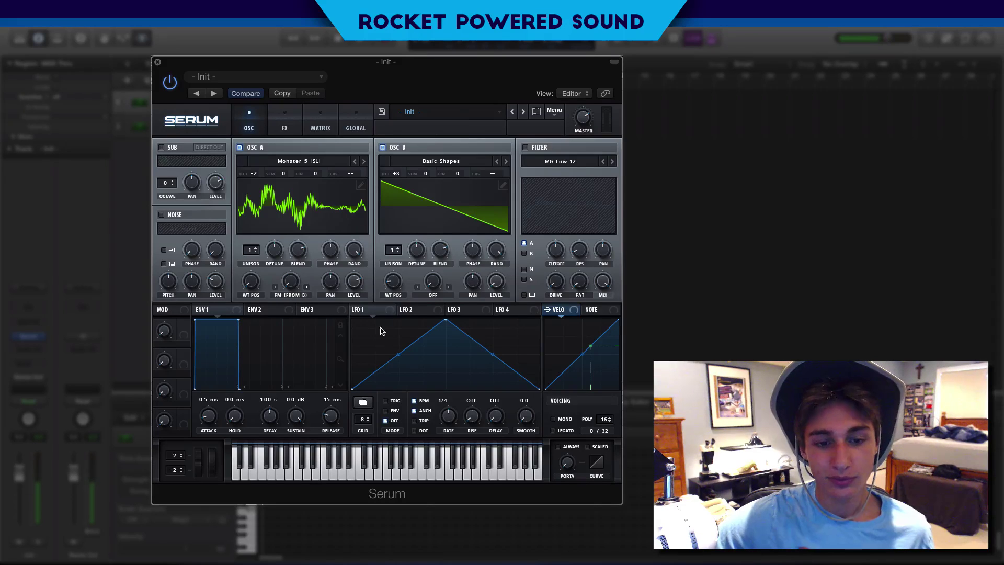
Assign LFO 1 to oscillator A's FM amount and shape its first half into a steep rise with an outward-bowed fall.
{"action": "left_click_drag", "start_coordinate": [354, 309], "coordinate": [258, 287]}
{"action": "left_click_drag", "start_coordinate": [445, 320], "coordinate": [398, 310]}
{"action": "double_click", "coordinate": [435, 340]}
{"action": "left_click_drag", "start_coordinate": [435, 340], "coordinate": [448, 393]}
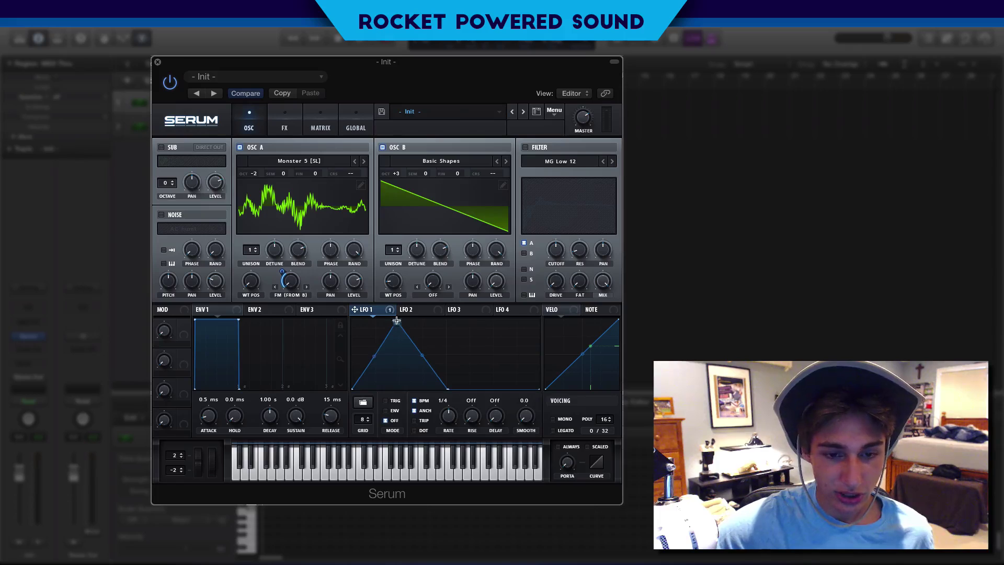
{"action": "left_click_drag", "start_coordinate": [397, 320], "coordinate": [379, 320]}
{"action": "left_click_drag", "start_coordinate": [413, 355], "coordinate": [413, 340]}
Set LFO 1 to trigger mode at a 1/4 rate and add a second peak with inward-curved slopes in its second half.
{"action": "left_click", "coordinate": [385, 400]}
{"action": "left_click_drag", "start_coordinate": [448, 417], "coordinate": [445, 420]}
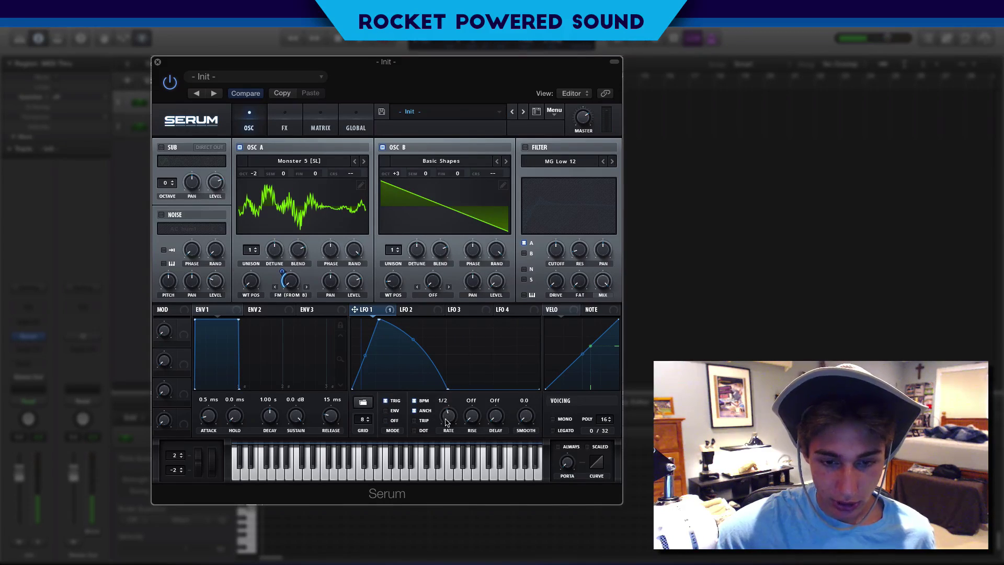
{"action": "double_click", "coordinate": [491, 377]}
{"action": "left_click_drag", "start_coordinate": [490, 376], "coordinate": [490, 318]}
{"action": "left_click_drag", "start_coordinate": [448, 418], "coordinate": [451, 413]}
{"action": "left_click_drag", "start_coordinate": [468, 355], "coordinate": [469, 381]}
{"action": "left_click_drag", "start_coordinate": [515, 356], "coordinate": [512, 368]}
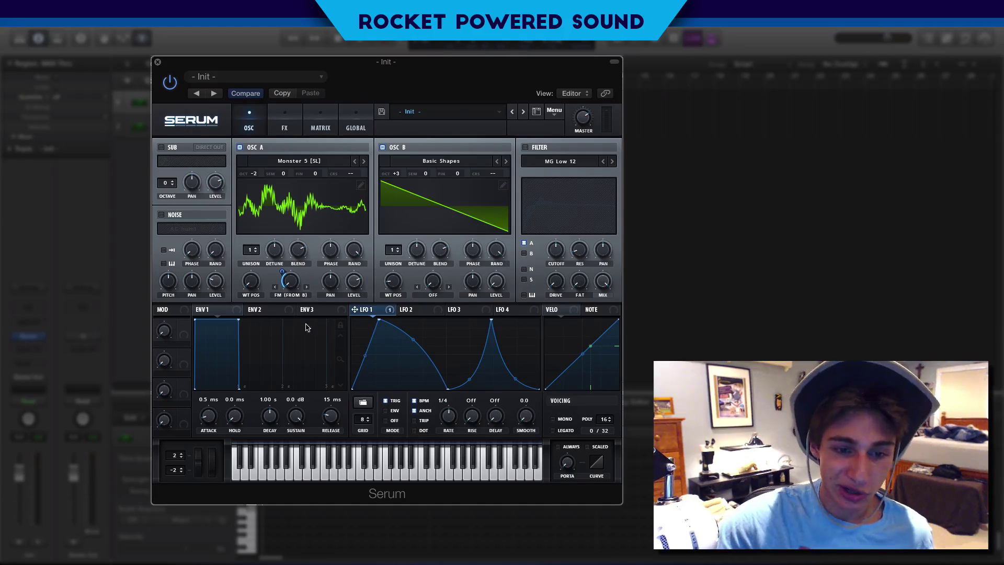
Assign LFO 1 to modulate oscillator A's level.
{"action": "left_click_drag", "start_coordinate": [366, 310], "coordinate": [337, 272]}
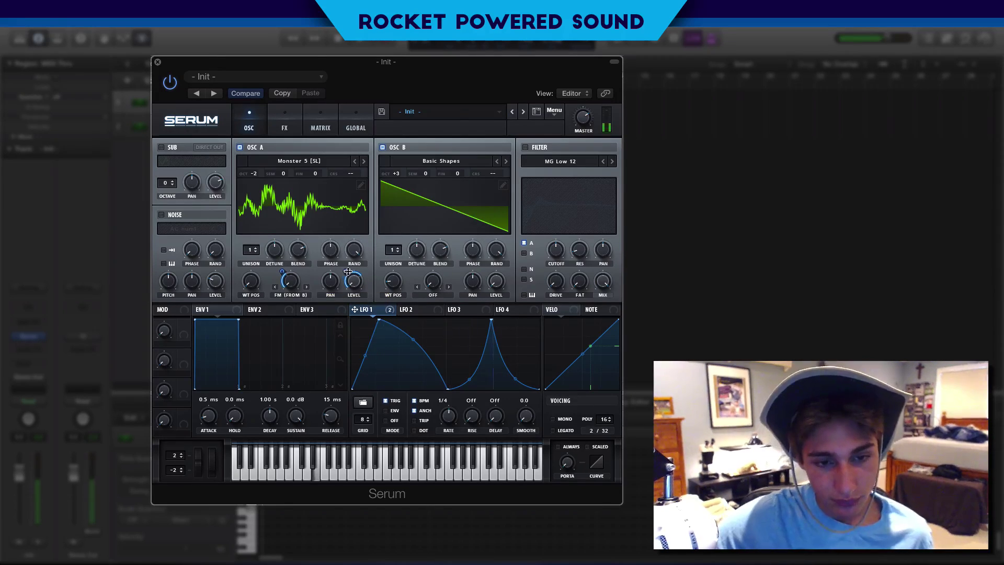
{"action": "mouse_move", "coordinate": [344, 272]}
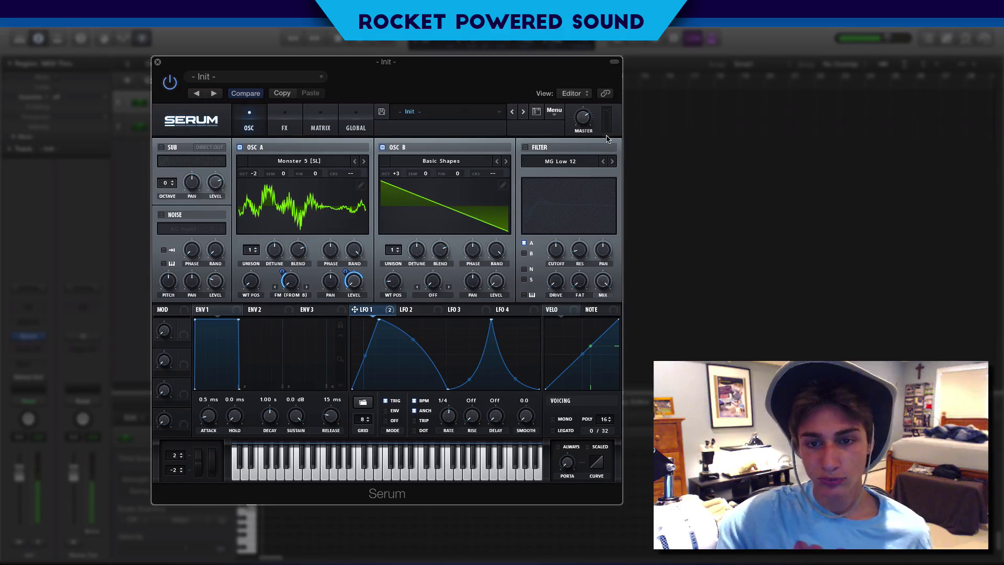
{"action": "mouse_move", "coordinate": [583, 115]}
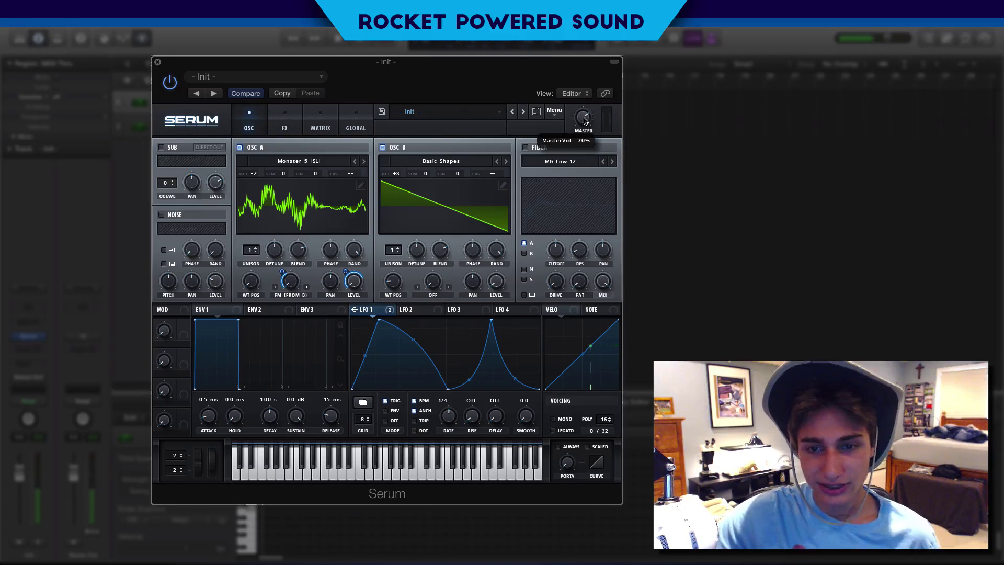
Enable the filter as a High 24 type, lower its cutoff and raise its resonance.
{"action": "left_click", "coordinate": [525, 148]}
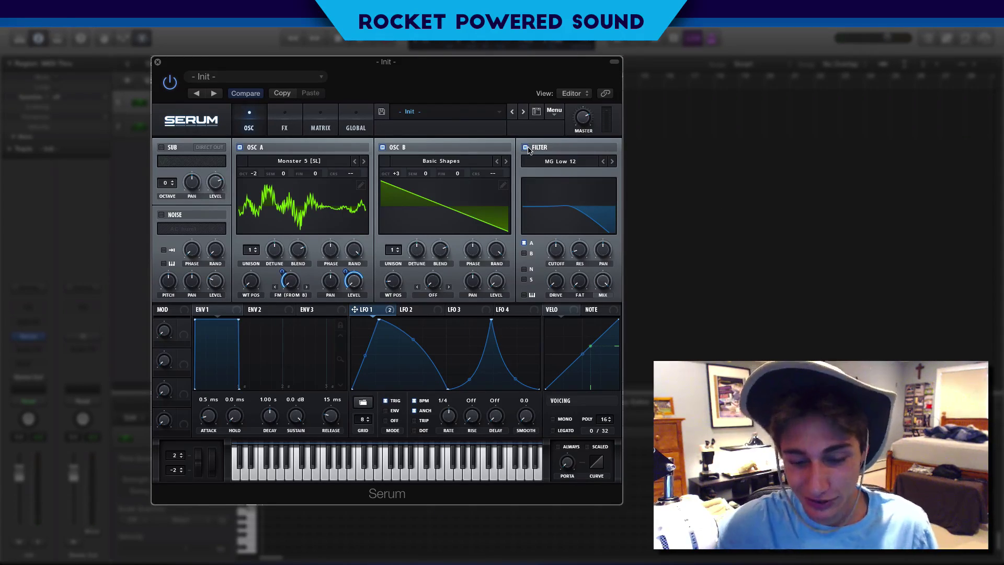
{"action": "left_click", "coordinate": [565, 165]}
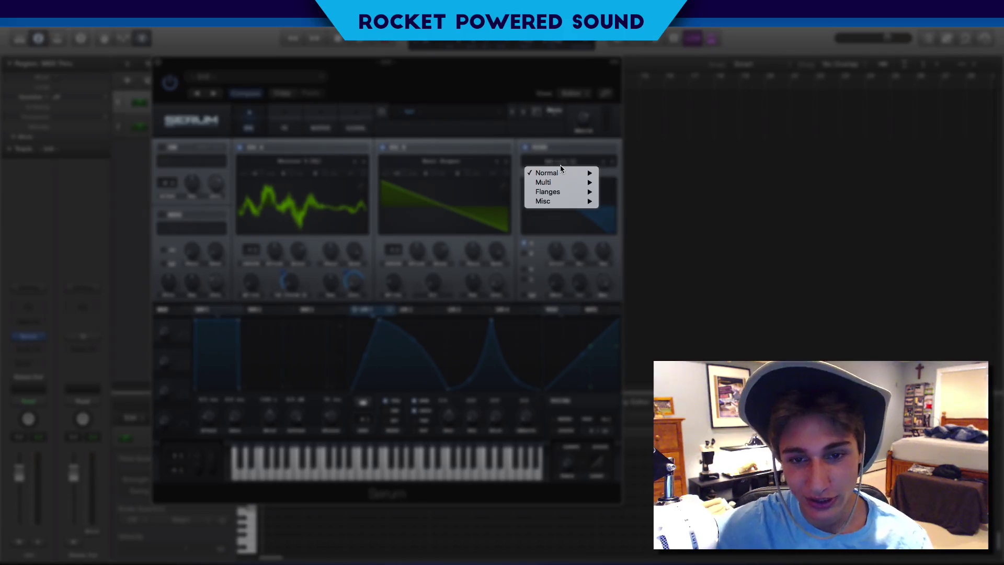
{"action": "mouse_move", "coordinate": [562, 173]}
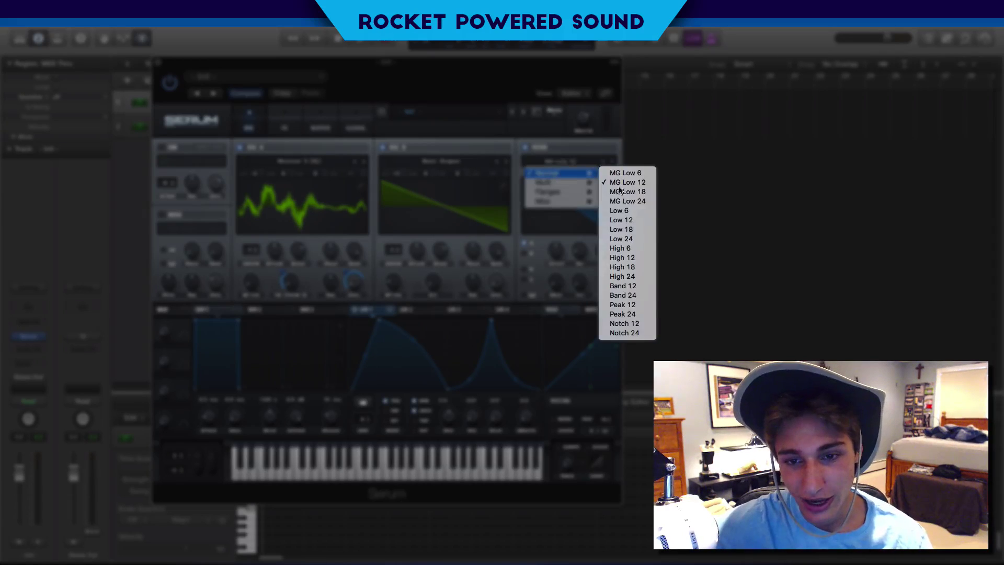
{"action": "left_click", "coordinate": [622, 276]}
{"action": "left_click_drag", "start_coordinate": [550, 252], "coordinate": [531, 260]}
{"action": "left_click_drag", "start_coordinate": [587, 243], "coordinate": [593, 211]}
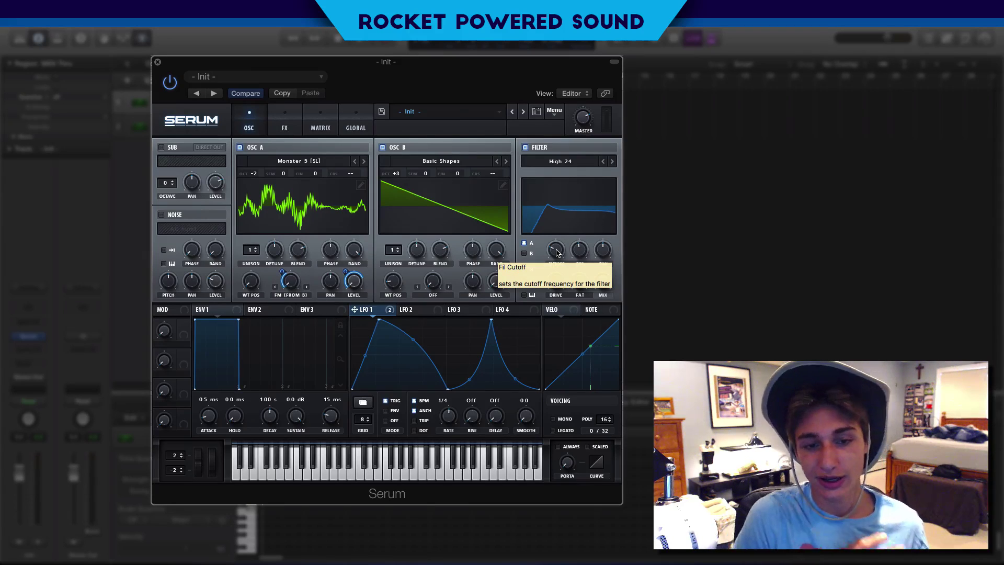
Set the filter cutoff to 58 Hz with LFO 1 modulating it, and raise the filter's Fat amount.
{"action": "left_click_drag", "start_coordinate": [557, 253], "coordinate": [510, 269]}
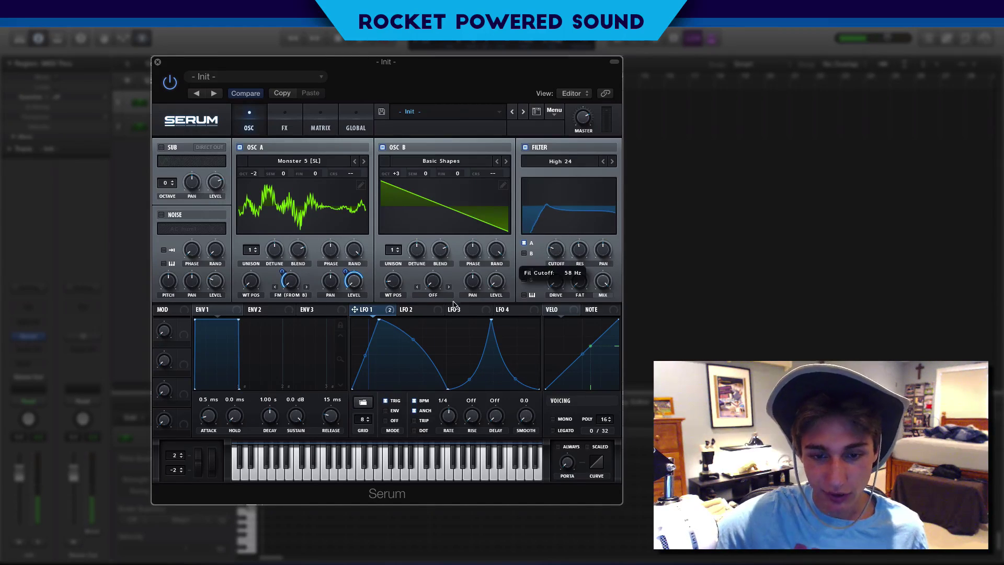
{"action": "left_click_drag", "start_coordinate": [367, 312], "coordinate": [536, 258]}
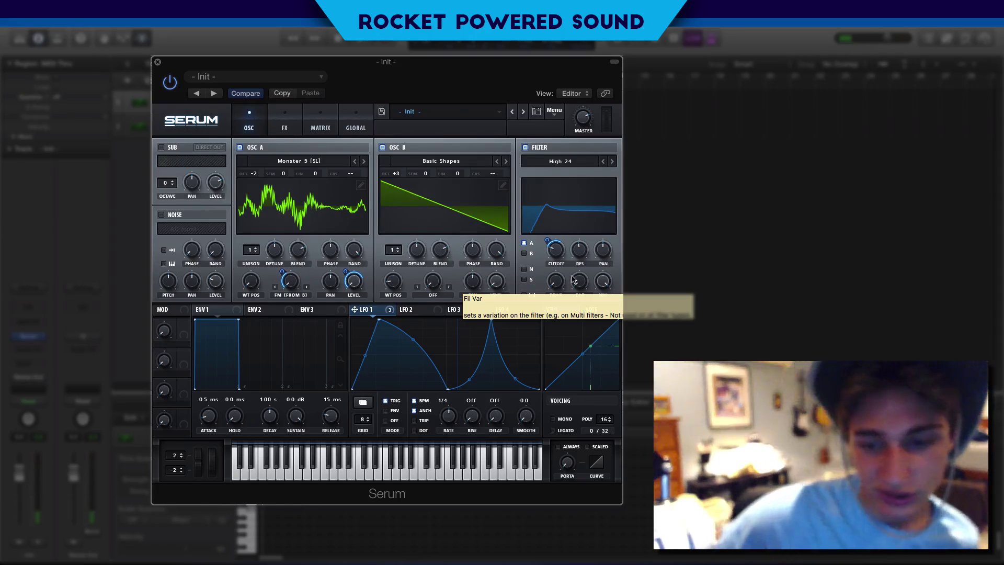
{"action": "left_click_drag", "start_coordinate": [580, 275], "coordinate": [629, 122]}
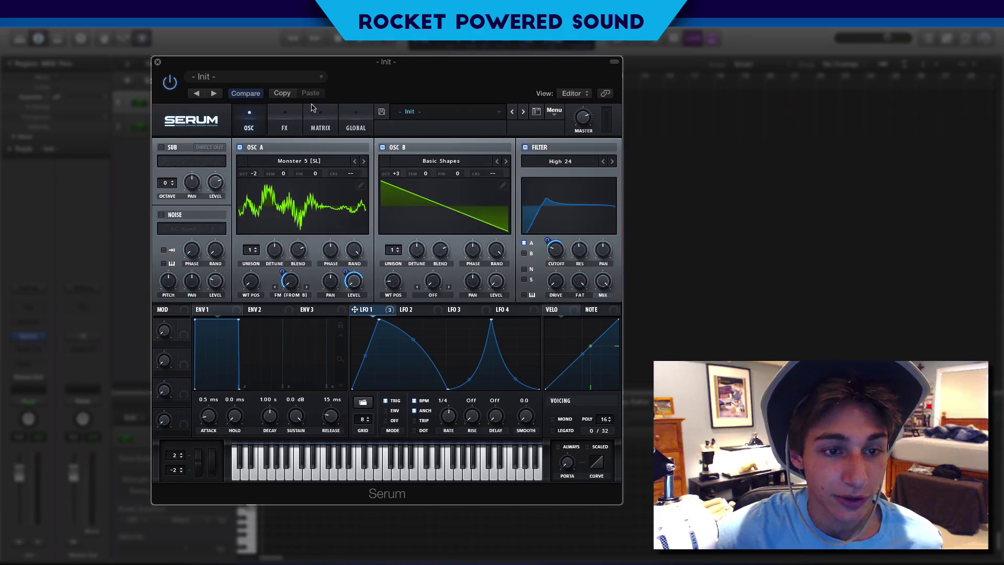
Enable the Hyper/Dimension effect, set the Hyper mix to 30%, and lower the Hyper rate.
{"action": "left_click", "coordinate": [283, 134]}
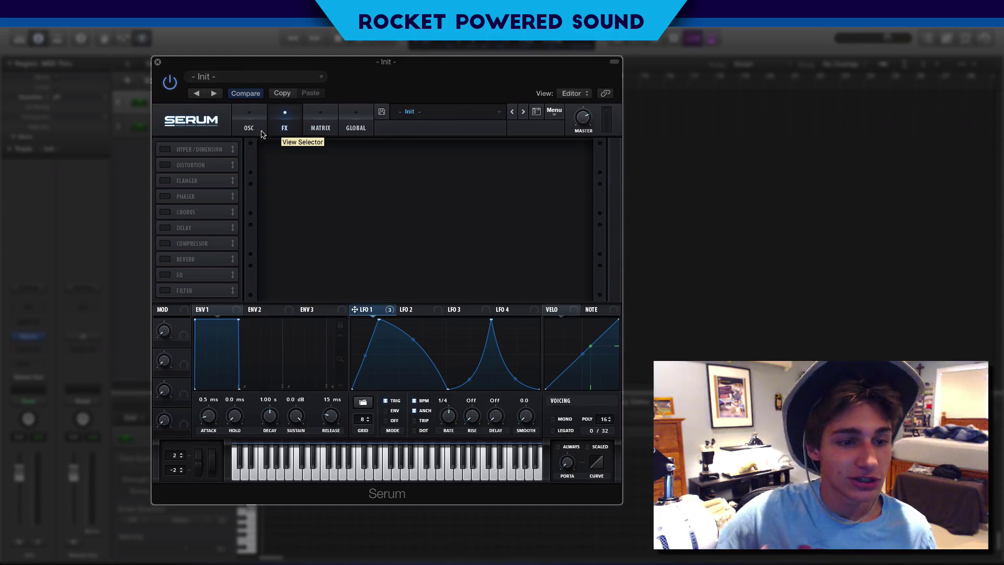
{"action": "left_click", "coordinate": [165, 149]}
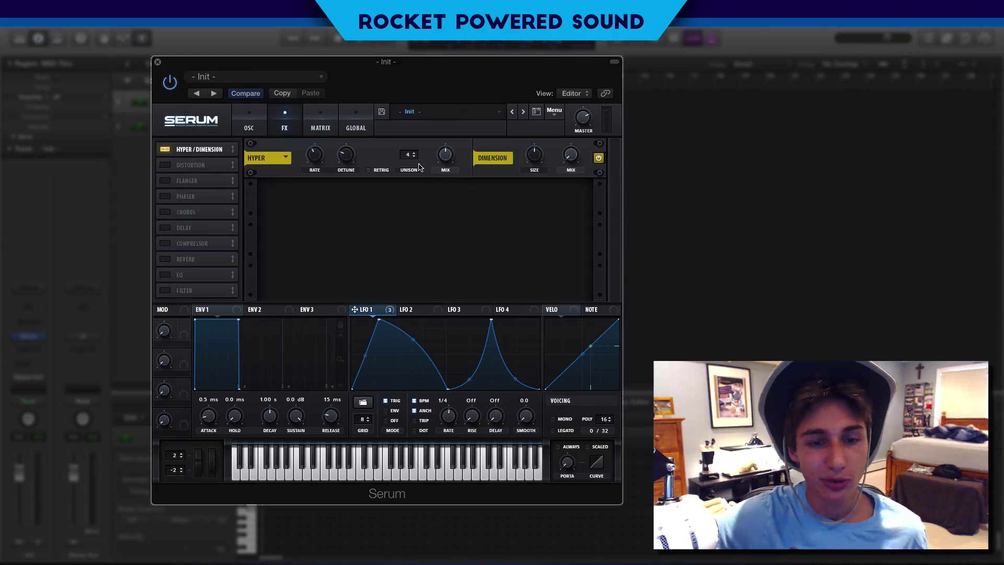
{"action": "mouse_move", "coordinate": [444, 151]}
{"action": "left_mouse_down"}
{"action": "mouse_move", "coordinate": [421, 162]}
{"action": "mouse_move", "coordinate": [445, 155]}
{"action": "left_mouse_up"}
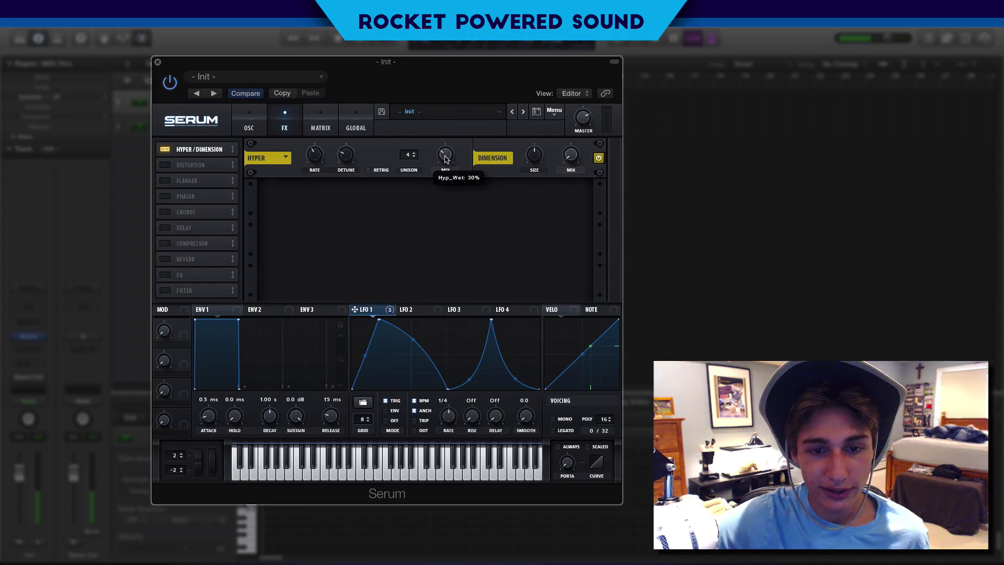
{"action": "left_click_drag", "start_coordinate": [314, 170], "coordinate": [310, 175]}
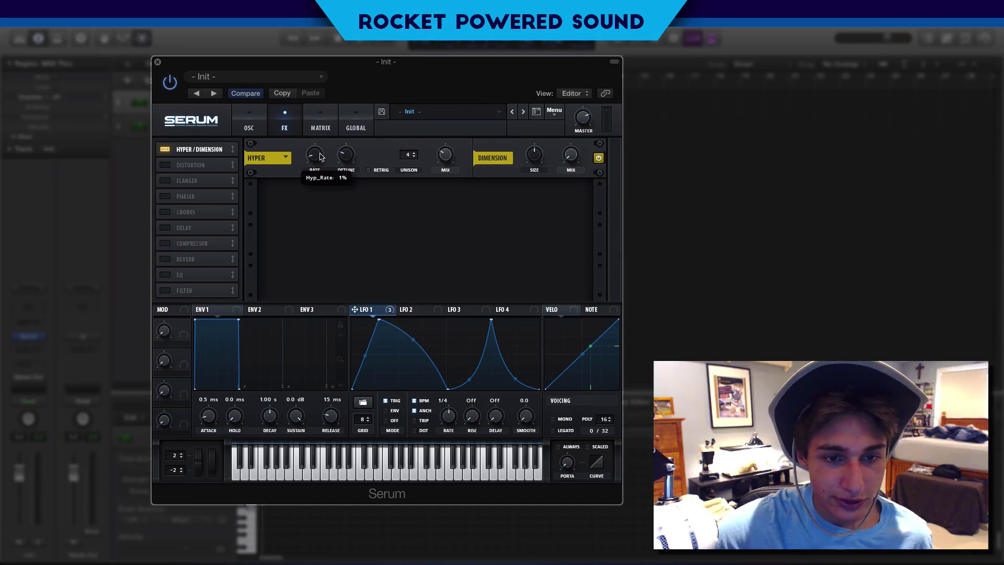
{"action": "left_click_drag", "start_coordinate": [319, 152], "coordinate": [316, 156]}
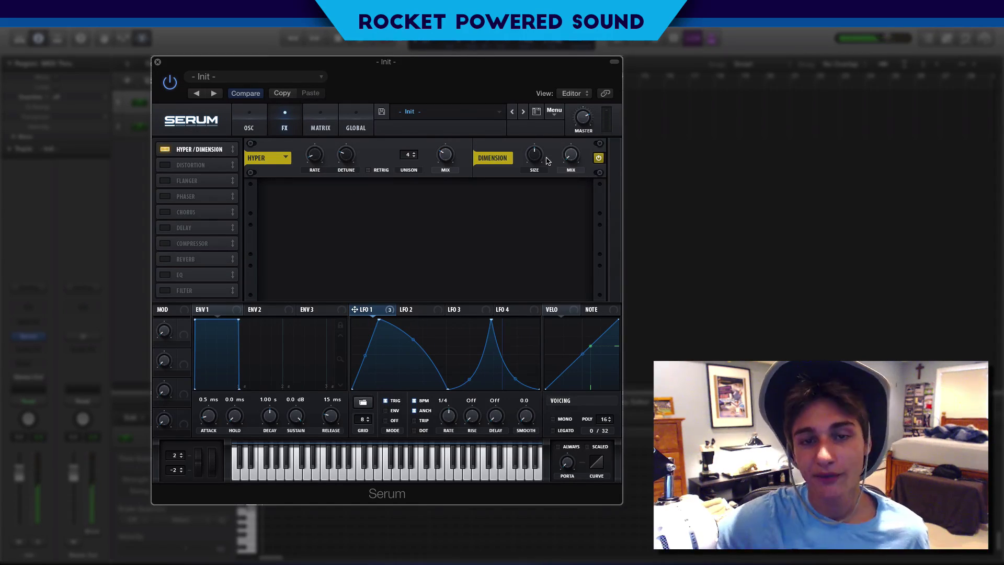
Set the Dimension size to about 2% and the Dimension mix to about 38%.
{"action": "left_click_drag", "start_coordinate": [538, 158], "coordinate": [511, 194]}
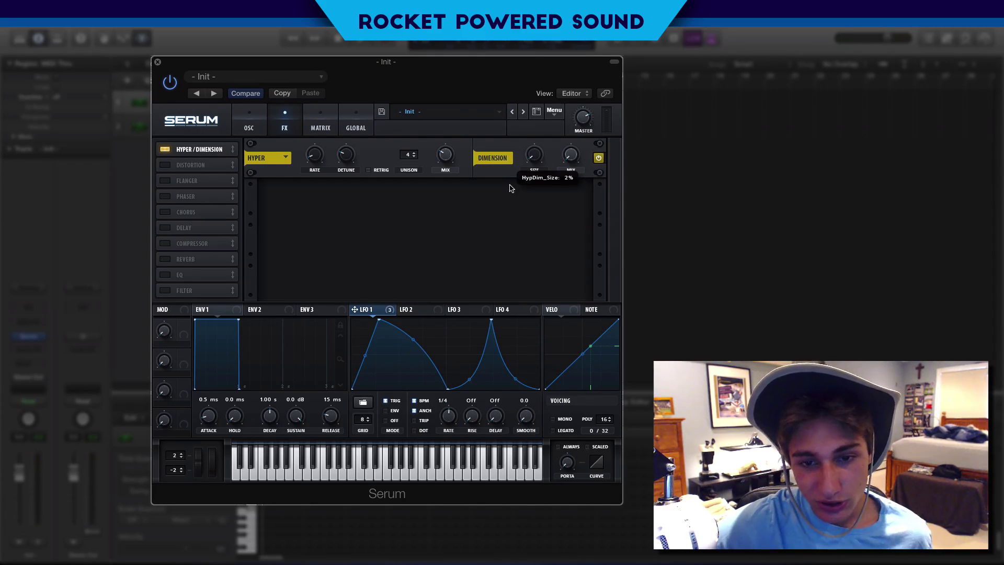
{"action": "left_click_drag", "start_coordinate": [571, 156], "coordinate": [573, 112]}
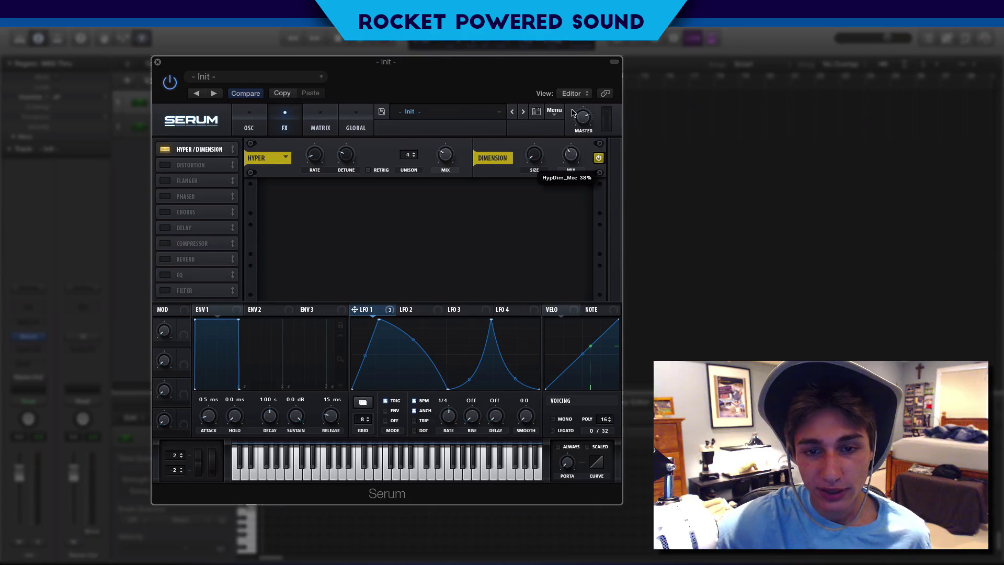
Enable the Distortion effect and set its type to SoftClip.
{"action": "left_click", "coordinate": [165, 164]}
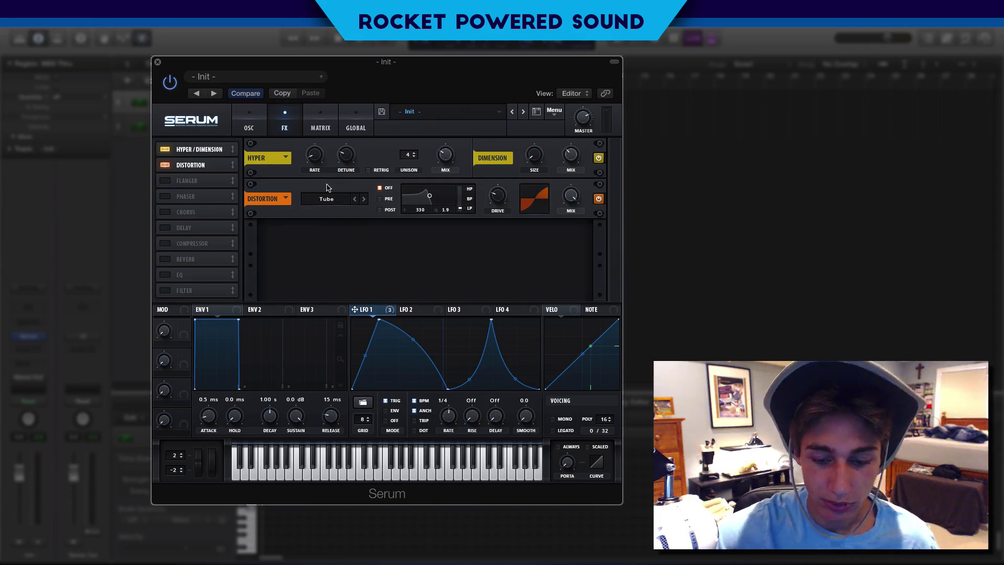
{"action": "left_click", "coordinate": [309, 200]}
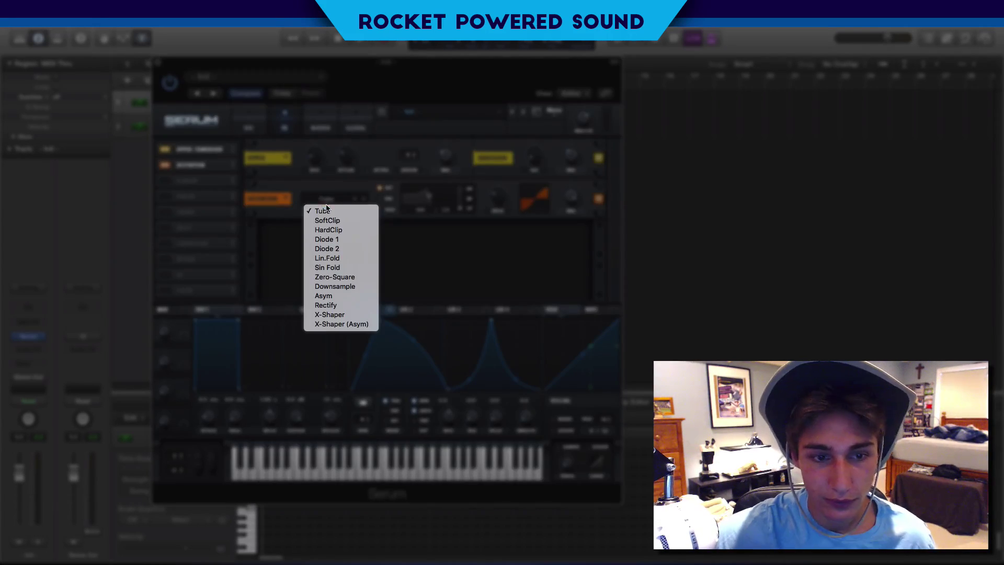
{"action": "left_click", "coordinate": [338, 226]}
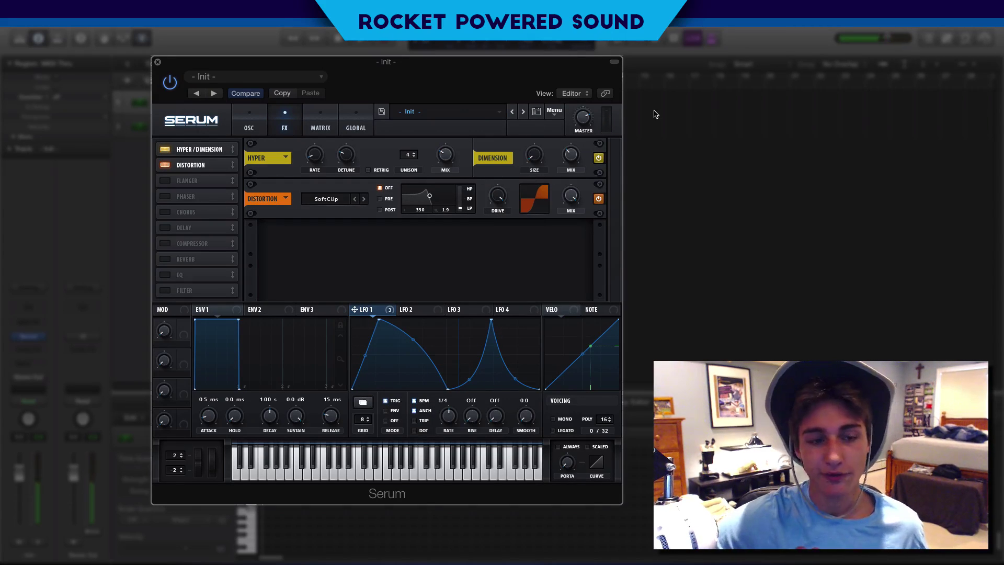
Enable the Filter effect, place it first in the effects chain, and set its type to Reverb.
{"action": "left_click", "coordinate": [165, 259]}
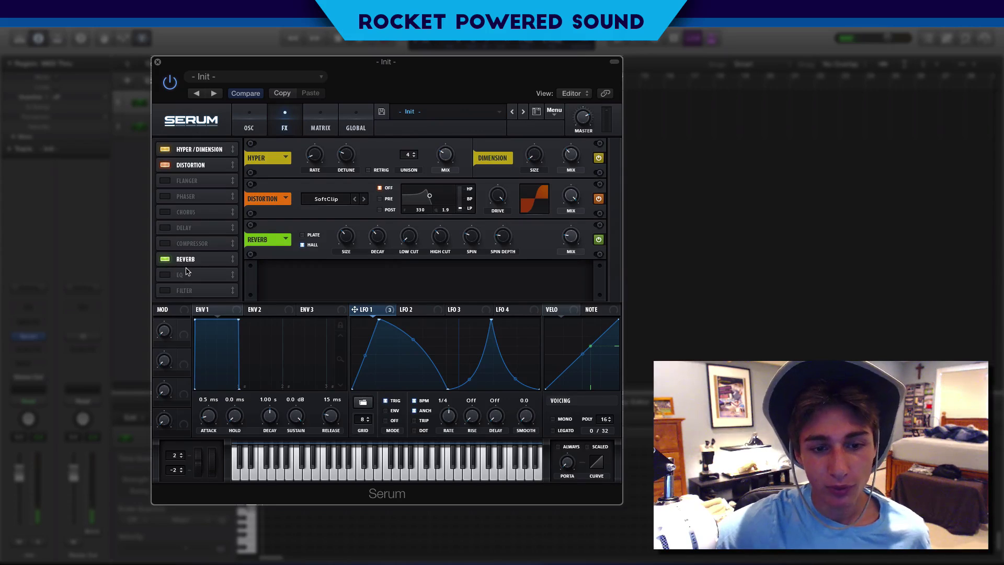
{"action": "left_click", "coordinate": [165, 259]}
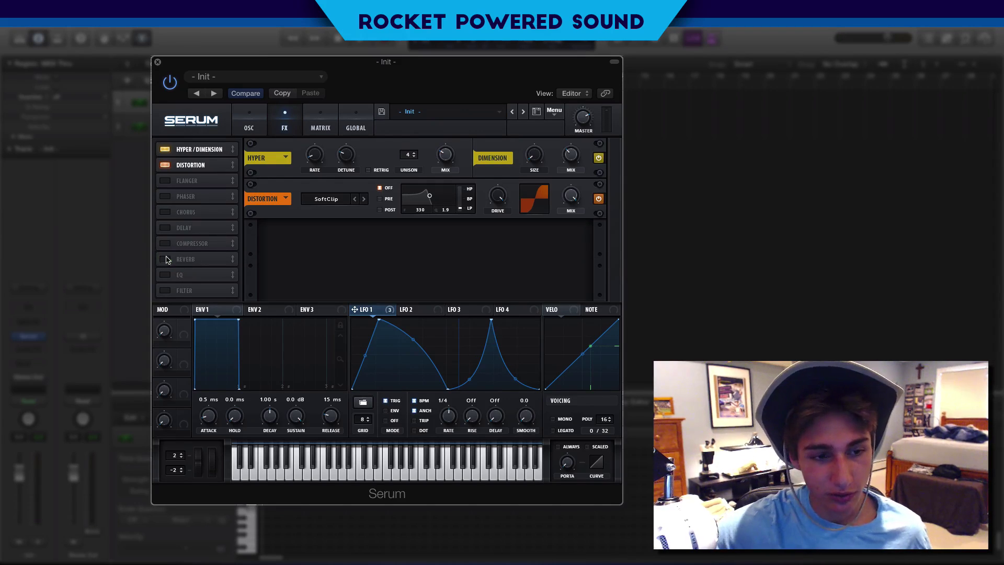
{"action": "left_click", "coordinate": [166, 291]}
{"action": "left_click_drag", "start_coordinate": [181, 291], "coordinate": [215, 133]}
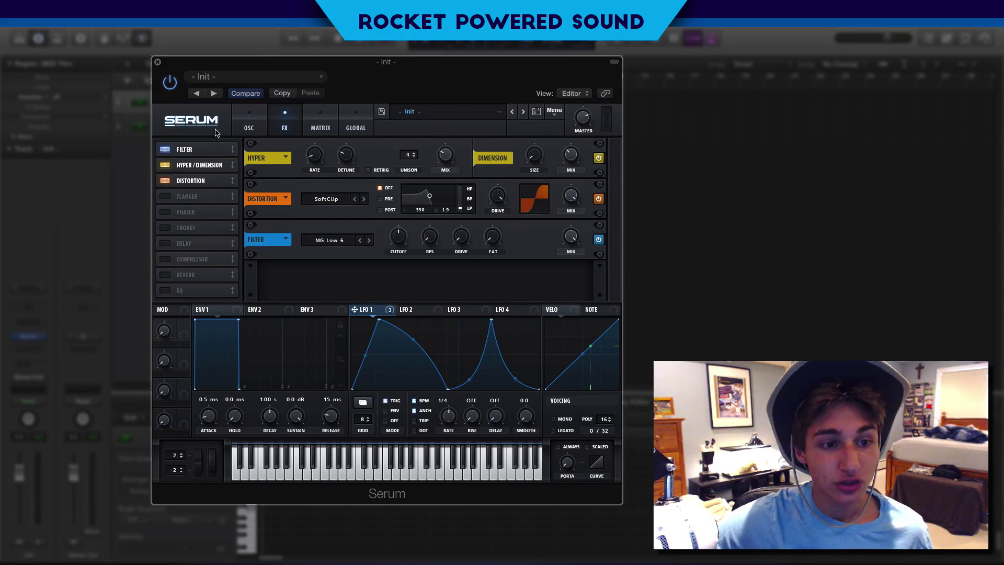
{"action": "left_click", "coordinate": [334, 157]}
{"action": "mouse_move", "coordinate": [363, 181]}
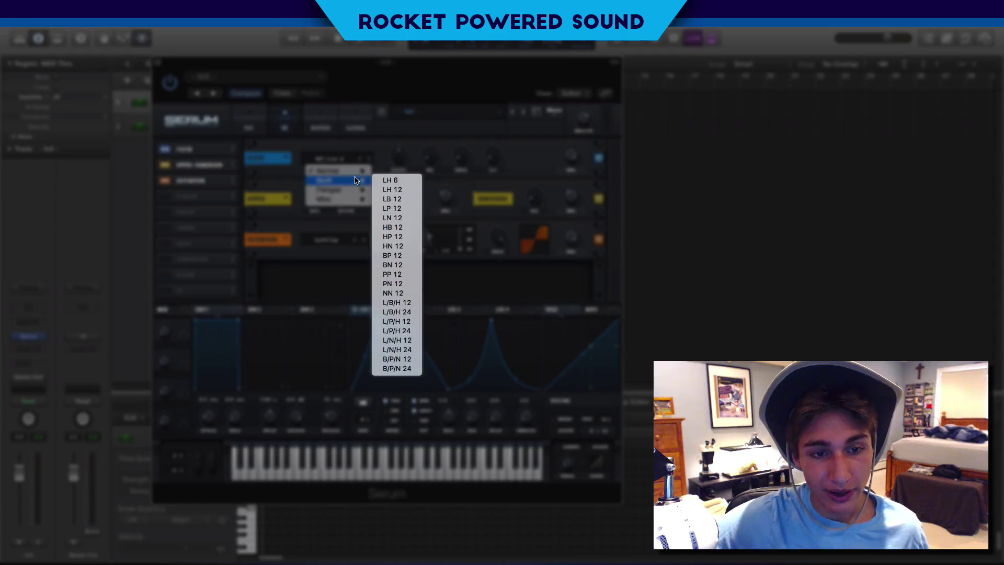
{"action": "mouse_move", "coordinate": [360, 199]}
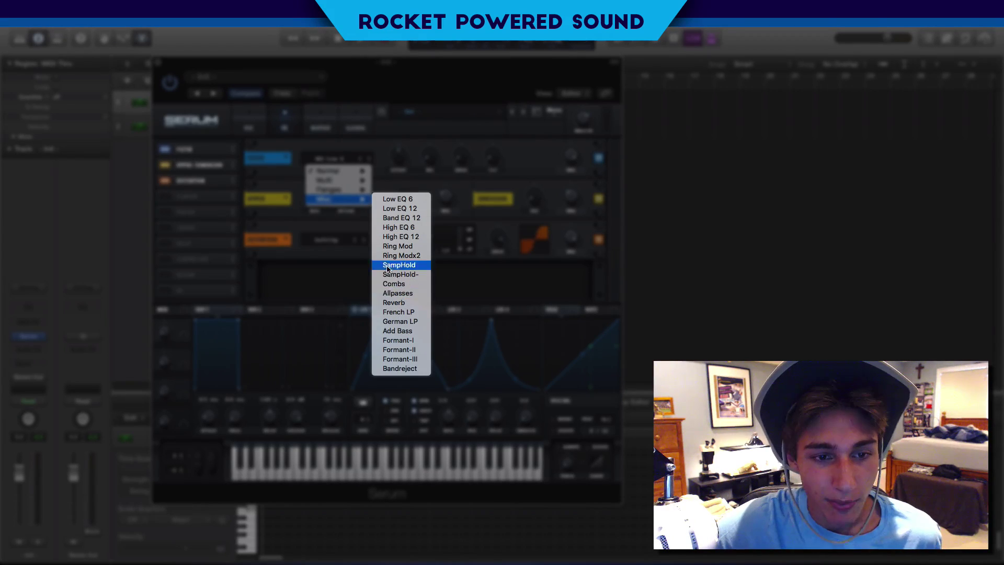
{"action": "left_click", "coordinate": [398, 303]}
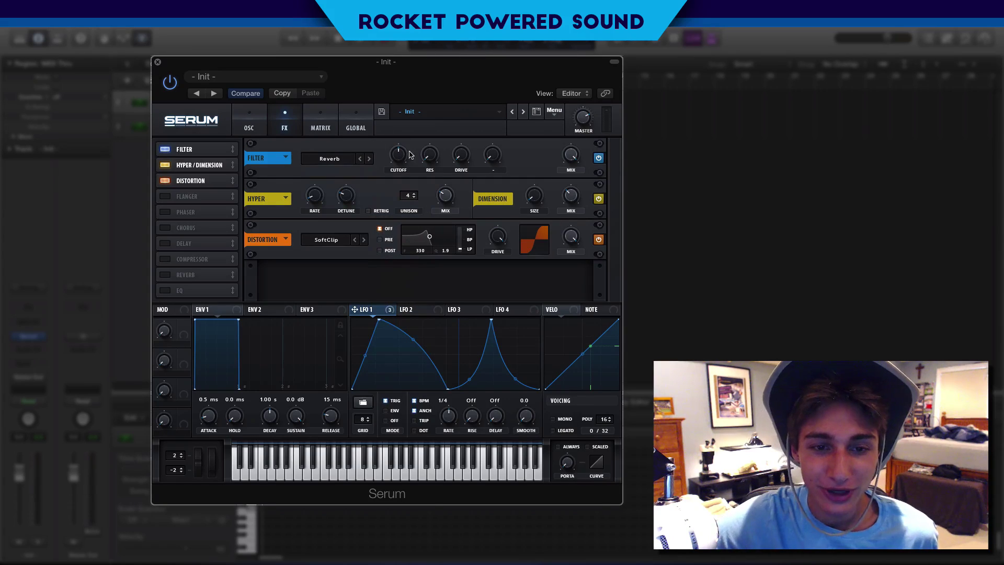
Raise the effects filter's resonance to about 50% and lower its cutoff slightly.
{"action": "mouse_move", "coordinate": [432, 157]}
{"action": "left_click_drag", "start_coordinate": [438, 140], "coordinate": [445, 105]}
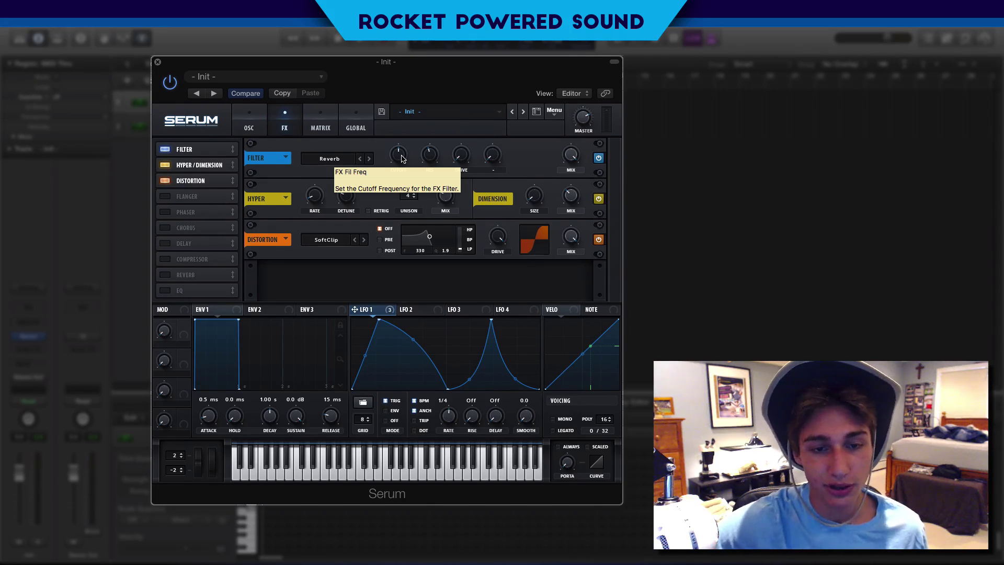
{"action": "left_click_drag", "start_coordinate": [401, 158], "coordinate": [393, 164]}
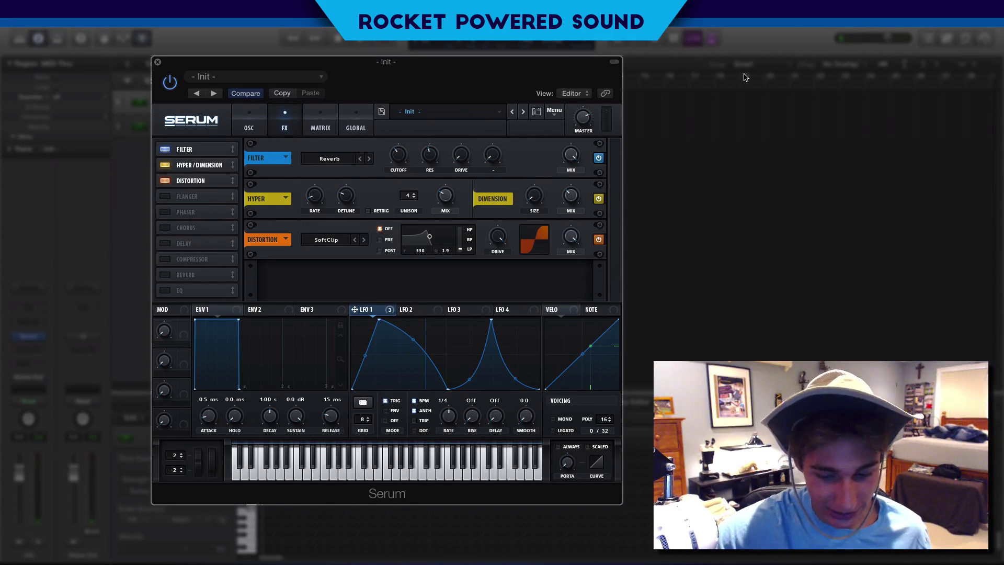
{"action": "left_click_drag", "start_coordinate": [435, 157], "coordinate": [435, 148]}
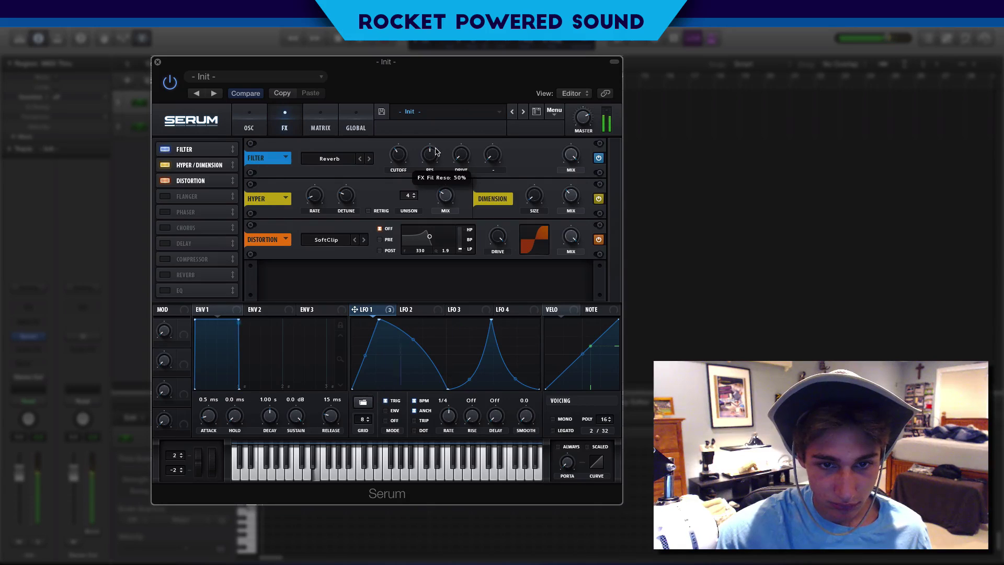
{"action": "mouse_move", "coordinate": [398, 153]}
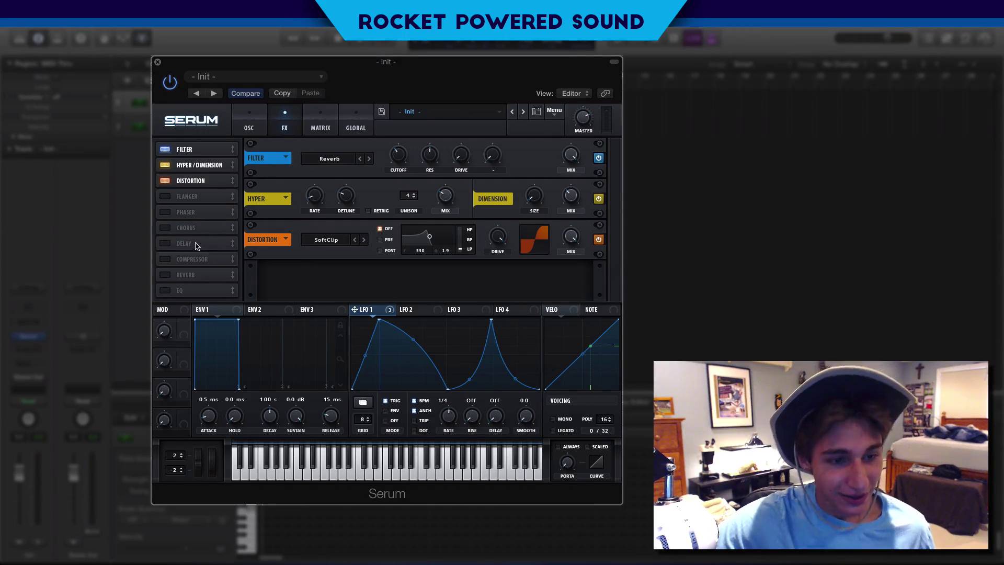
Enable the Flanger and Phaser effects.
{"action": "left_click", "coordinate": [165, 197]}
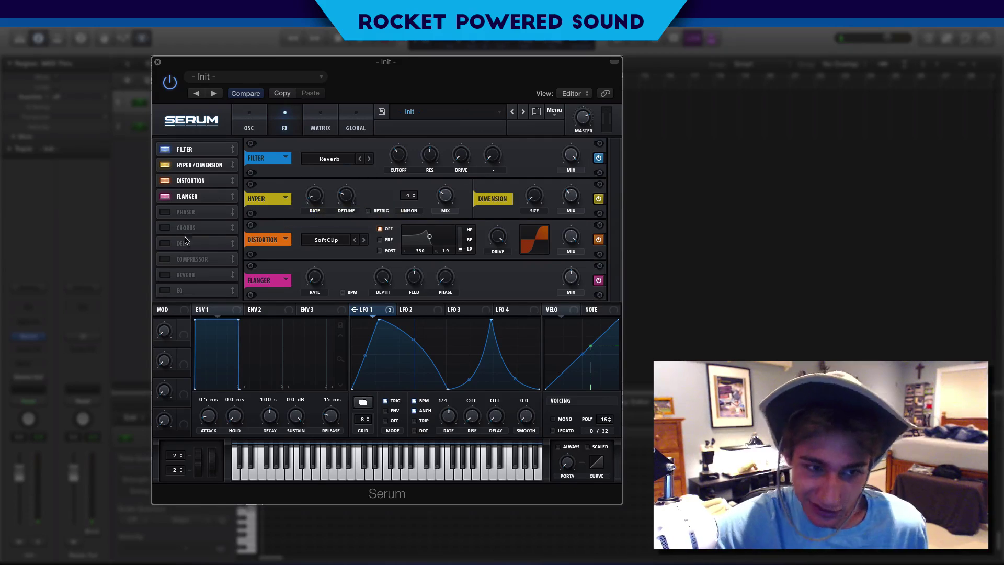
{"action": "left_click", "coordinate": [164, 211]}
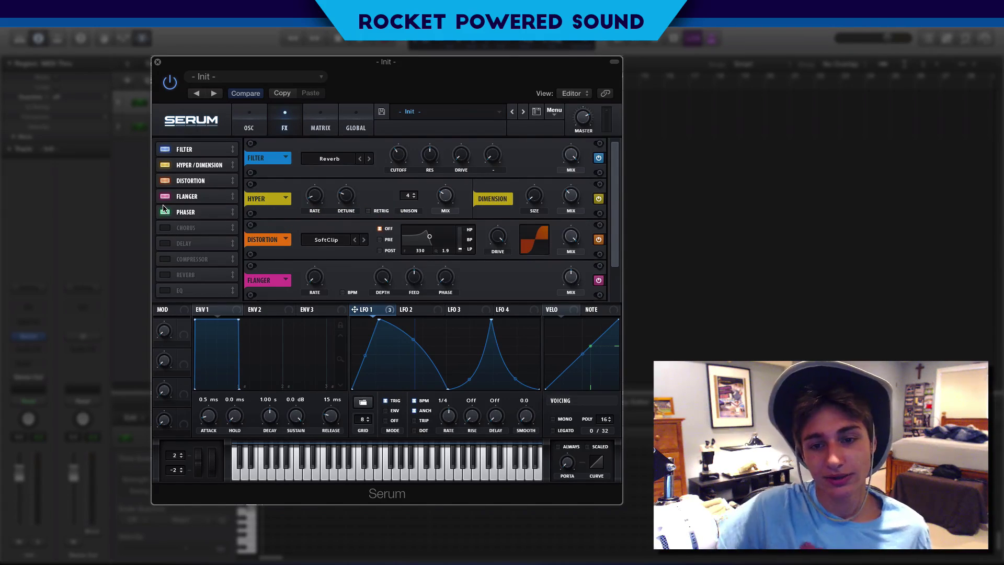
Lower the phaser's depth and set its frequency to 20 Hz.
{"action": "left_click_drag", "start_coordinate": [616, 176], "coordinate": [627, 316]}
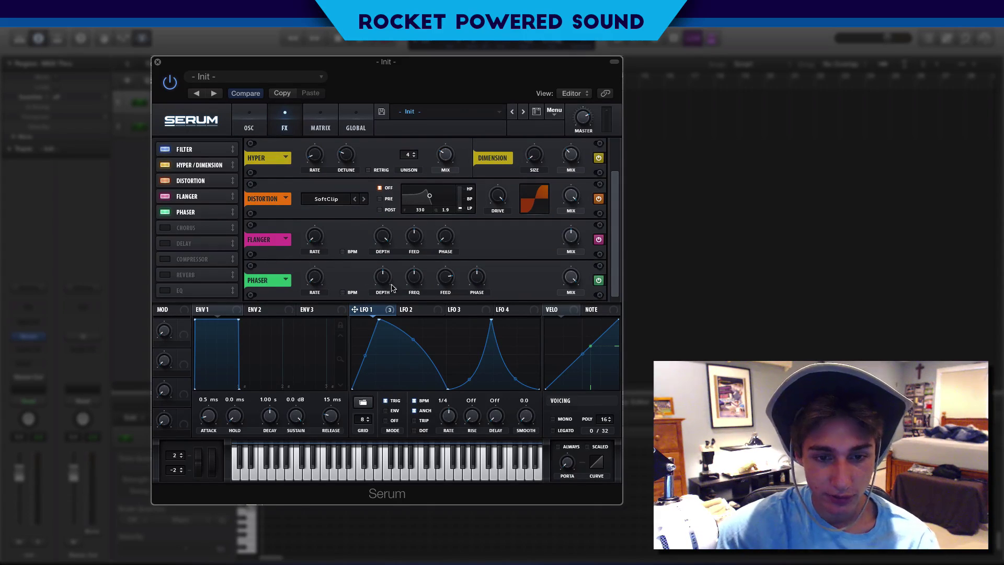
{"action": "left_click_drag", "start_coordinate": [381, 279], "coordinate": [371, 316]}
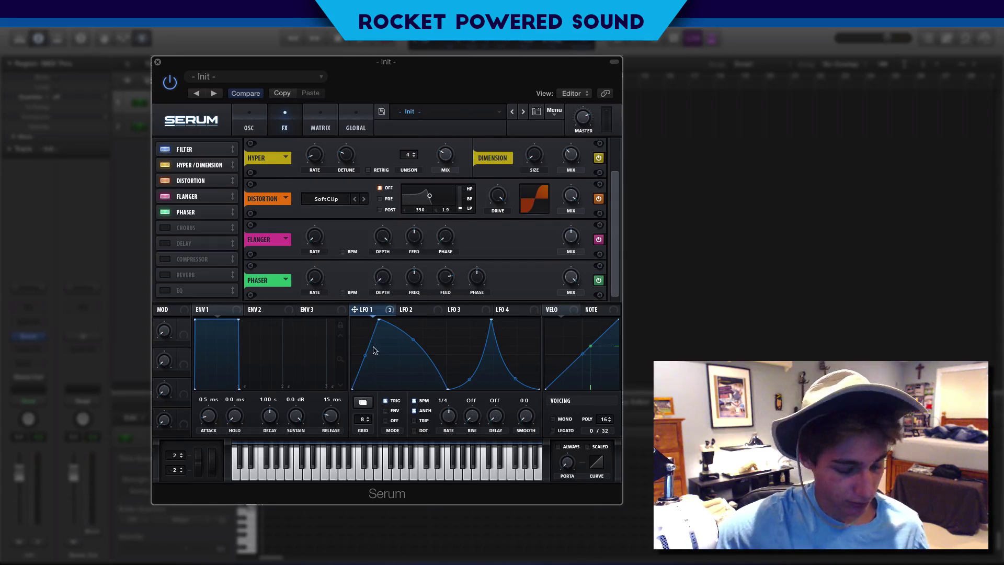
{"action": "left_click_drag", "start_coordinate": [413, 277], "coordinate": [394, 325]}
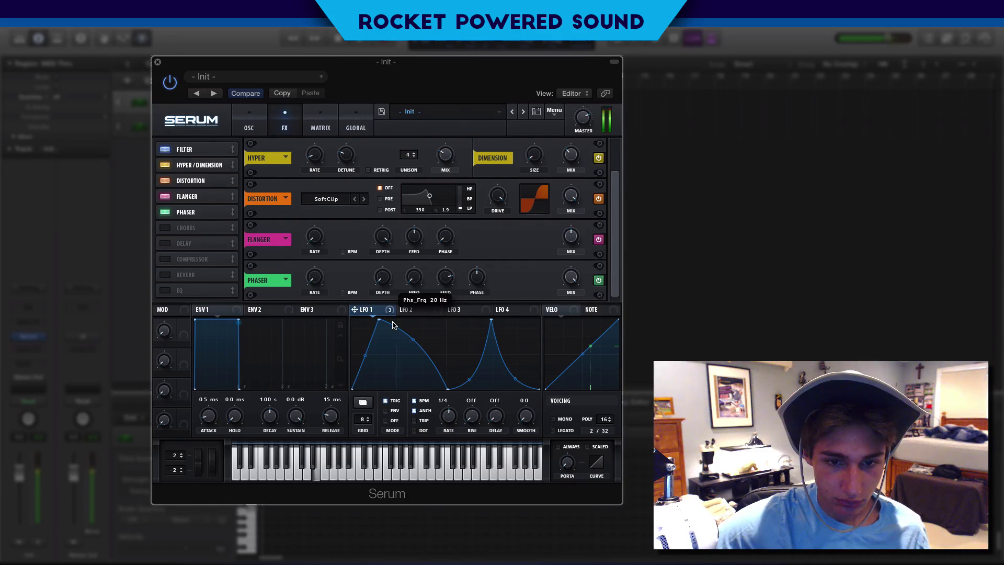
{"action": "left_click_drag", "start_coordinate": [388, 277], "coordinate": [387, 268]}
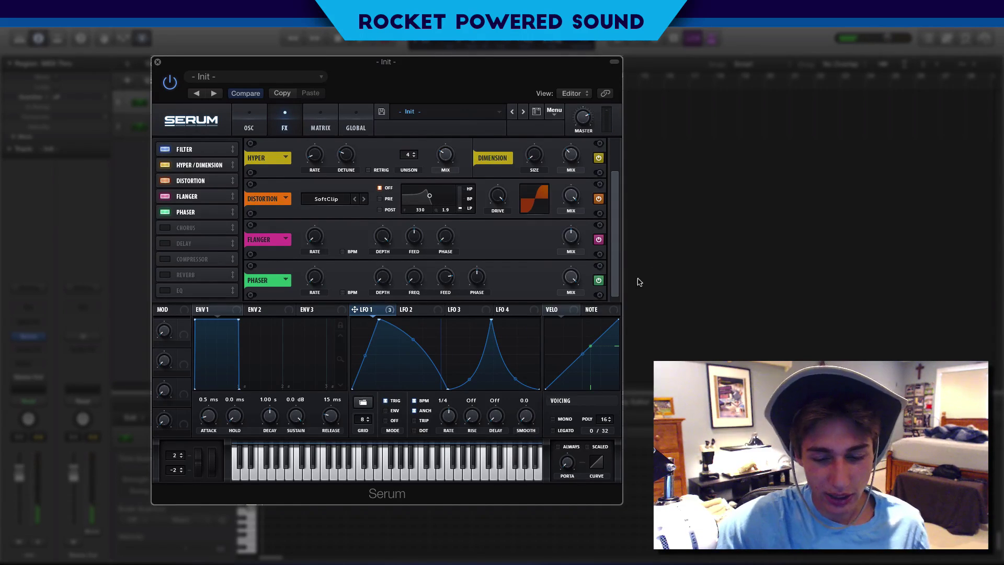
{"action": "mouse_move", "coordinate": [571, 277]}
{"action": "left_mouse_down"}
{"action": "mouse_move", "coordinate": [542, 326]}
{"action": "mouse_move", "coordinate": [569, 266]}
{"action": "left_mouse_up"}
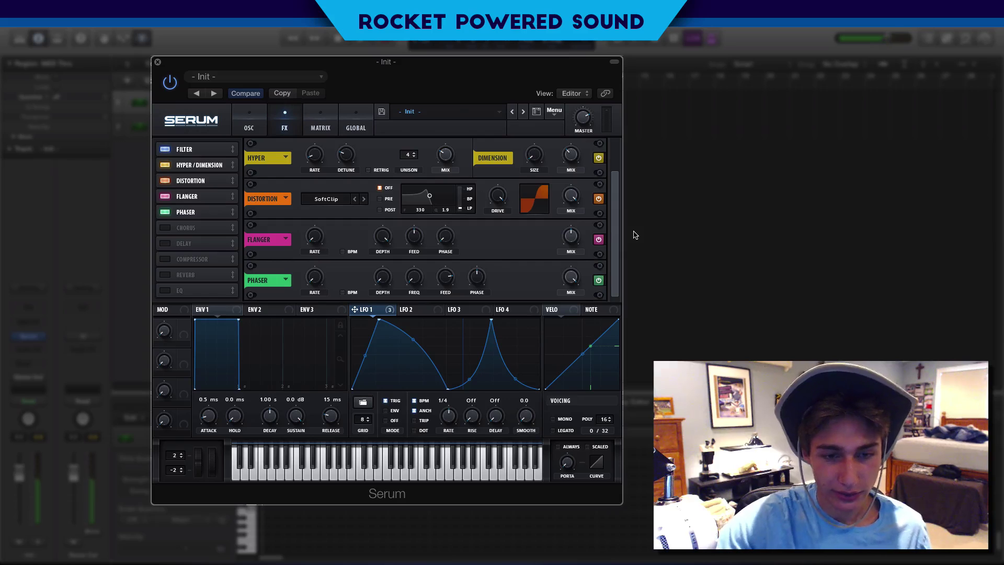
Enable the Compressor in multiband mode and enable the Reverb effect.
{"action": "left_click", "coordinate": [165, 260]}
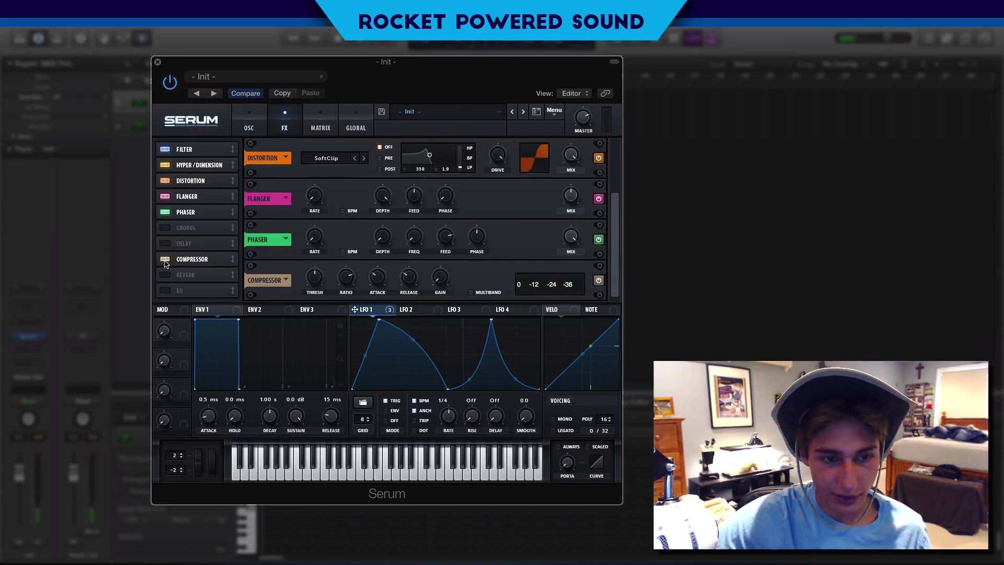
{"action": "left_click", "coordinate": [470, 292]}
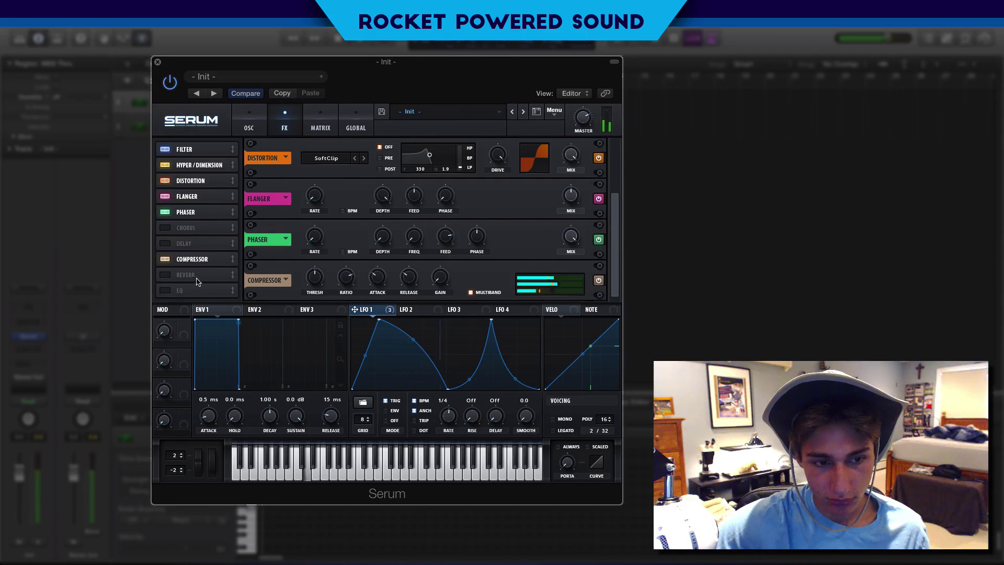
{"action": "left_click", "coordinate": [166, 274]}
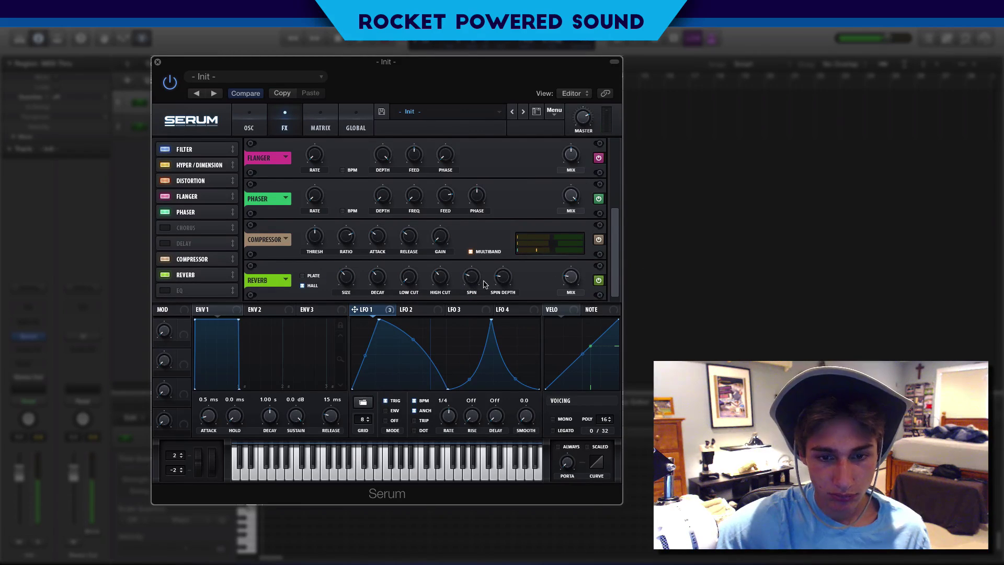
{"action": "mouse_move", "coordinate": [506, 282]}
Bypass the phaser and re-enable it to compare the sound.
{"action": "left_click", "coordinate": [164, 212]}
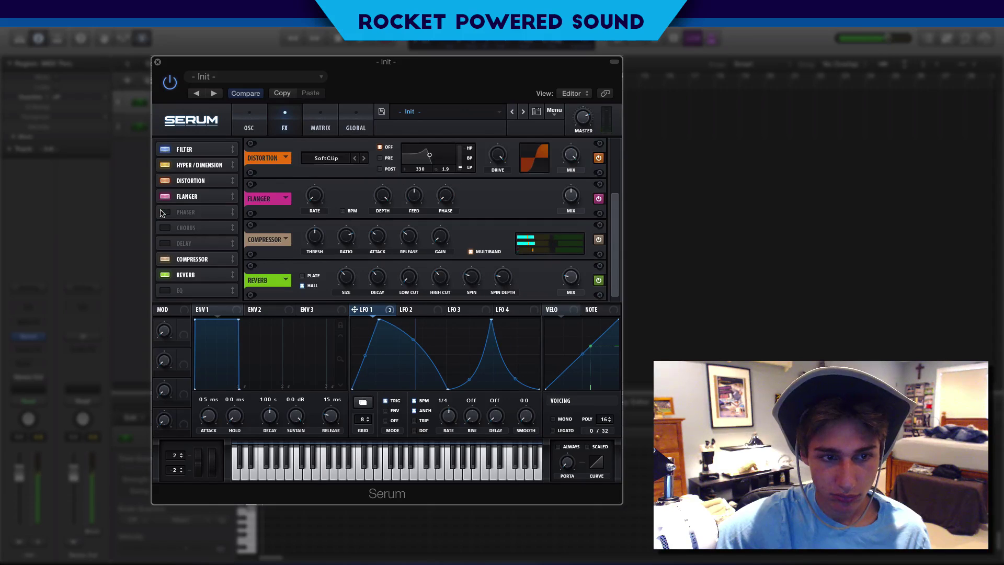
{"action": "left_click", "coordinate": [164, 212]}
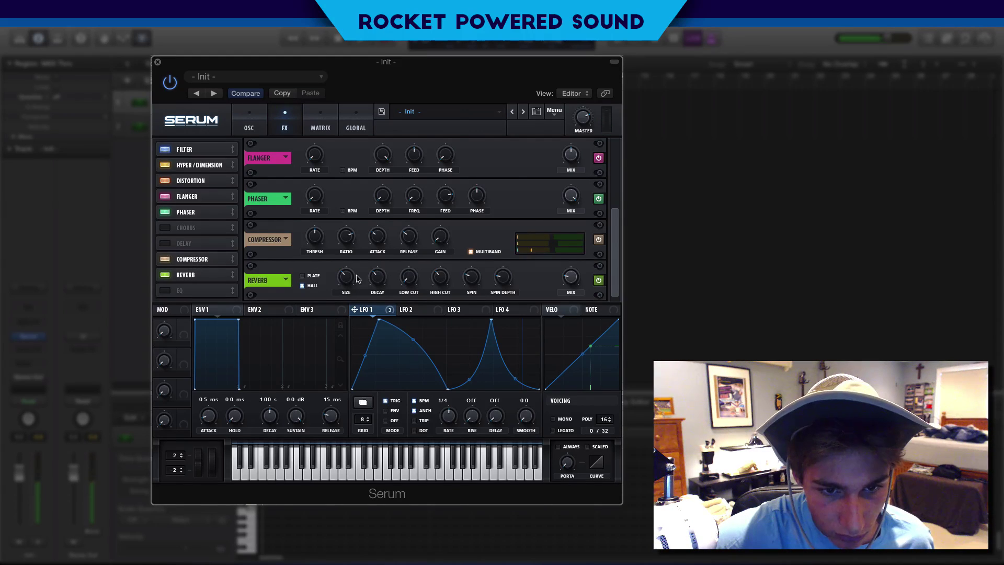
Set the master volume to about 91%.
{"action": "scroll", "coordinate": [370, 171], "scroll_direction": "up", "scroll_amount": 5}
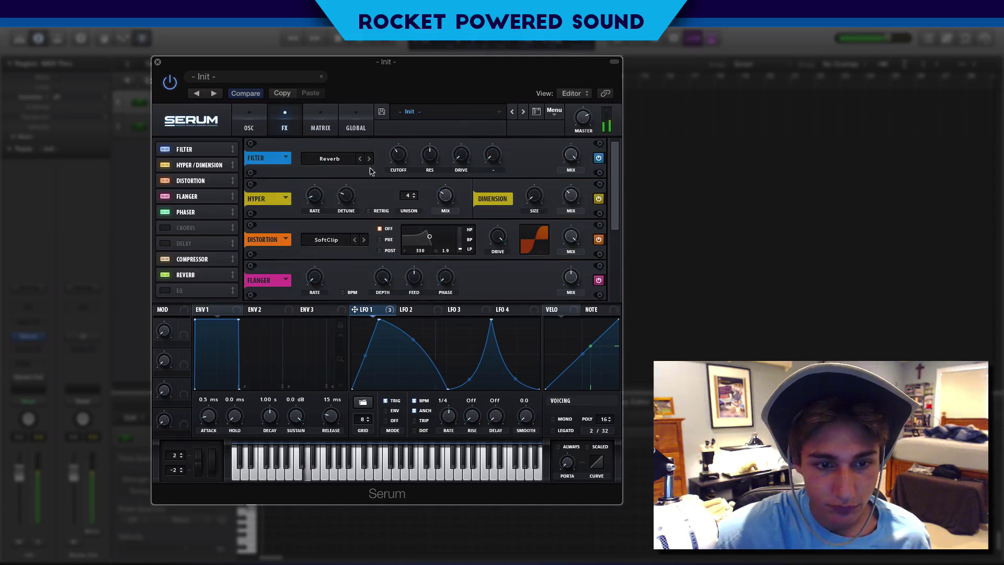
{"action": "left_click", "coordinate": [250, 121]}
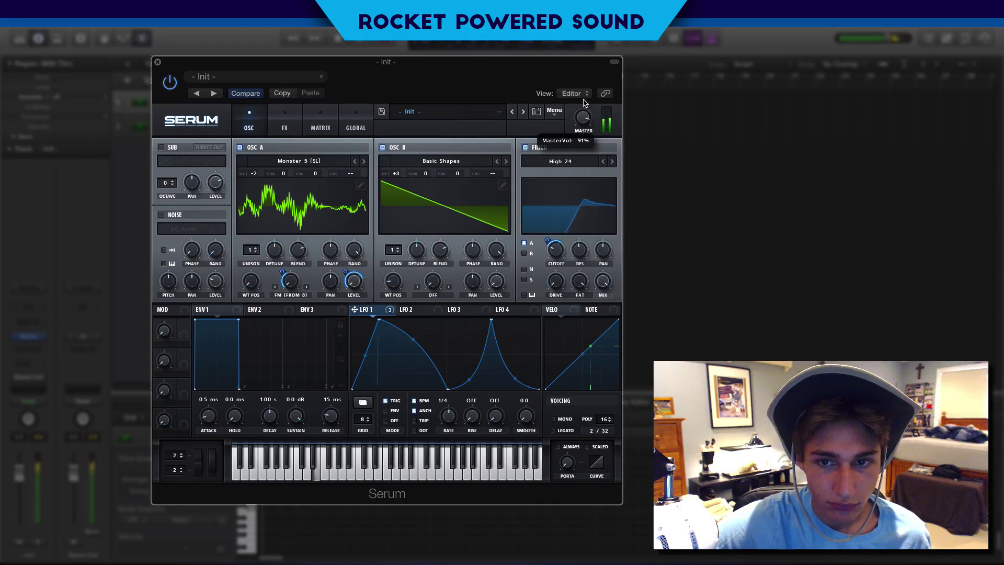
{"action": "left_click", "coordinate": [286, 123]}
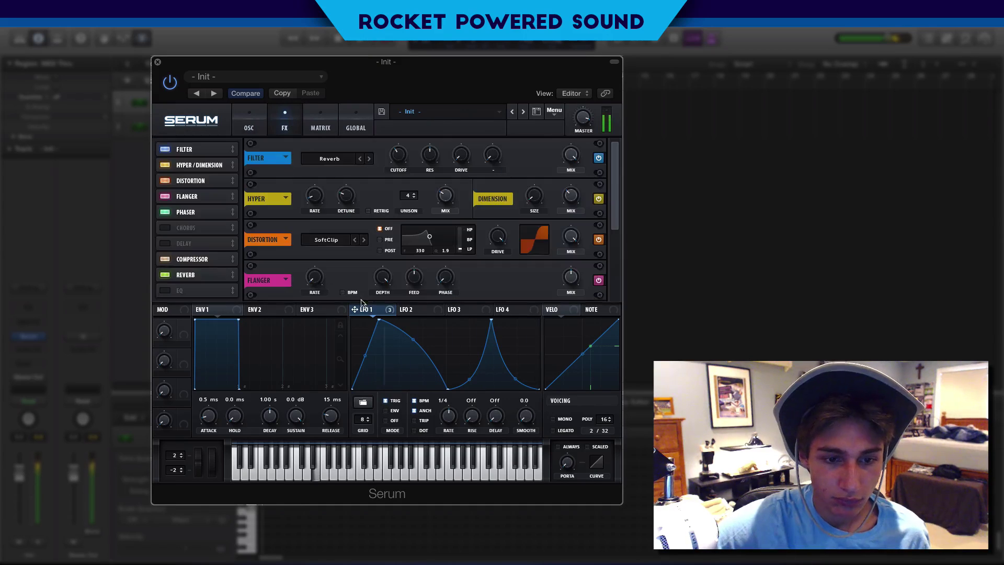
Set oscillator B's warp mode to Bend - and turn its warp amount down.
{"action": "left_click", "coordinate": [249, 118]}
{"action": "left_click", "coordinate": [433, 295]}
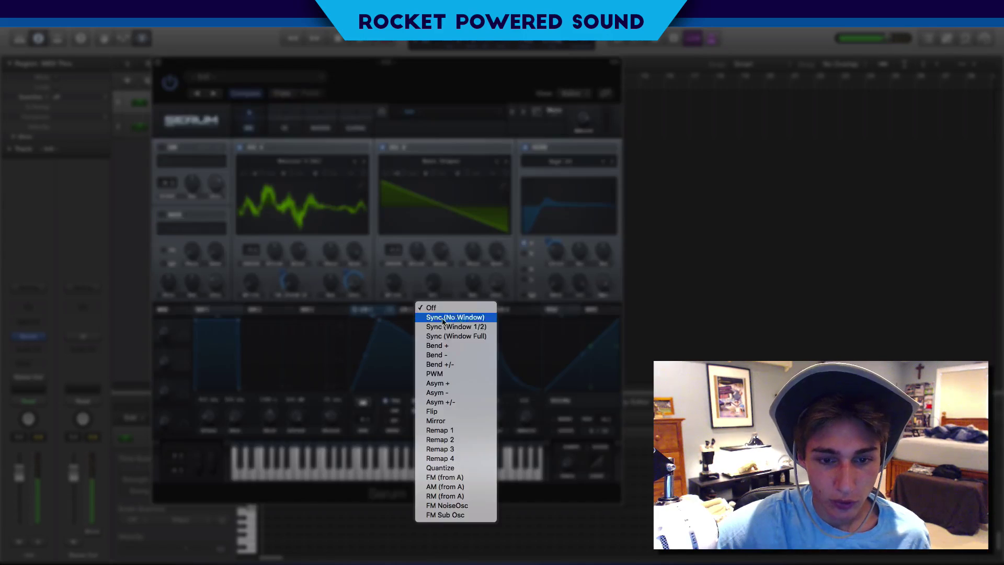
{"action": "left_click", "coordinate": [435, 345]}
{"action": "left_click_drag", "start_coordinate": [444, 286], "coordinate": [303, 381]}
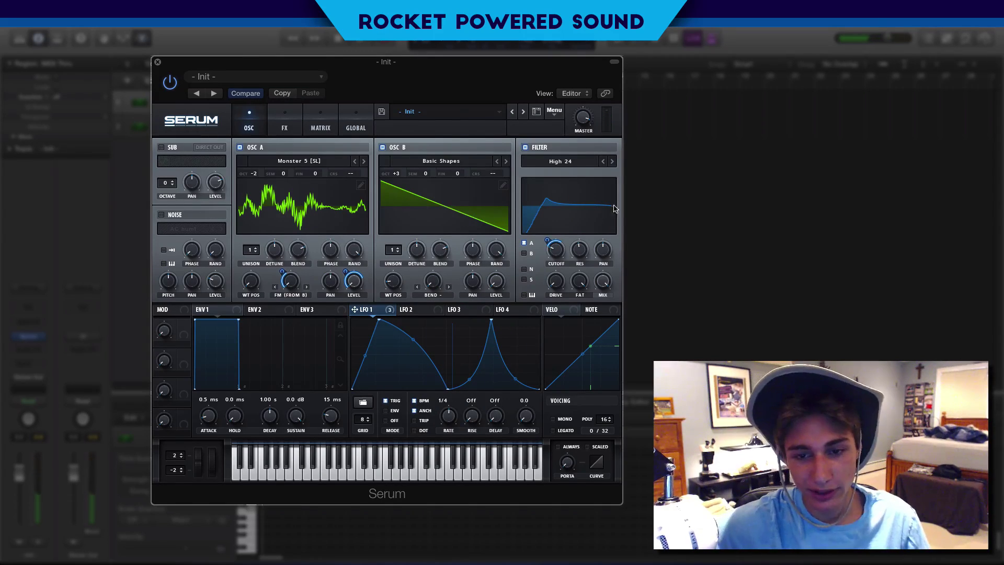
{"action": "left_click", "coordinate": [296, 127]}
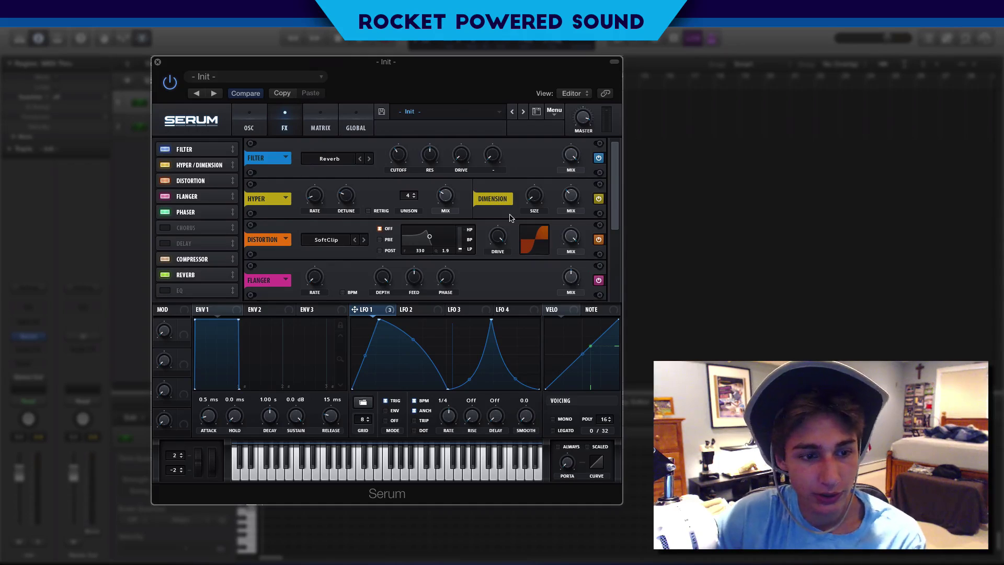
{"action": "left_click", "coordinate": [251, 128]}
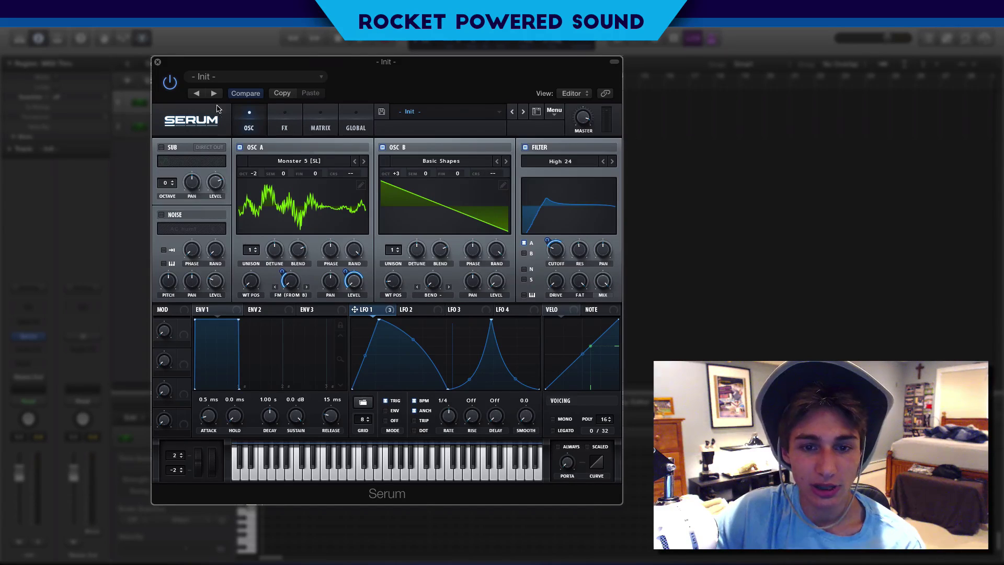